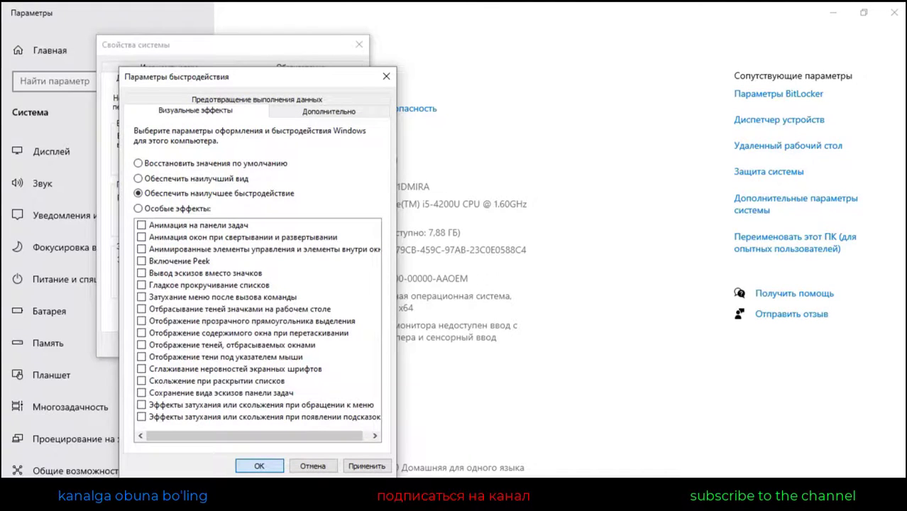
Confirm the best-performance visual effects setting and close the system properties, Settings, File Explorer and shortcut properties windows
key(Return)
click(232, 344)
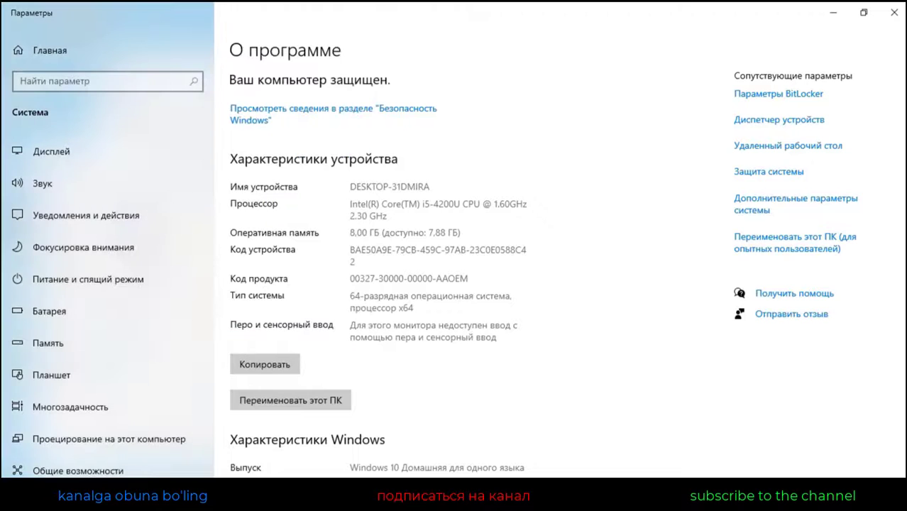
click(894, 13)
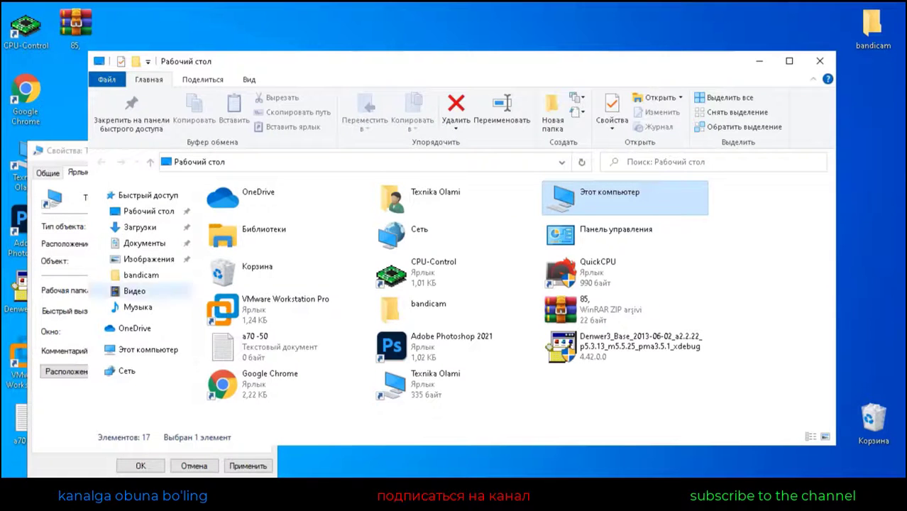
click(820, 61)
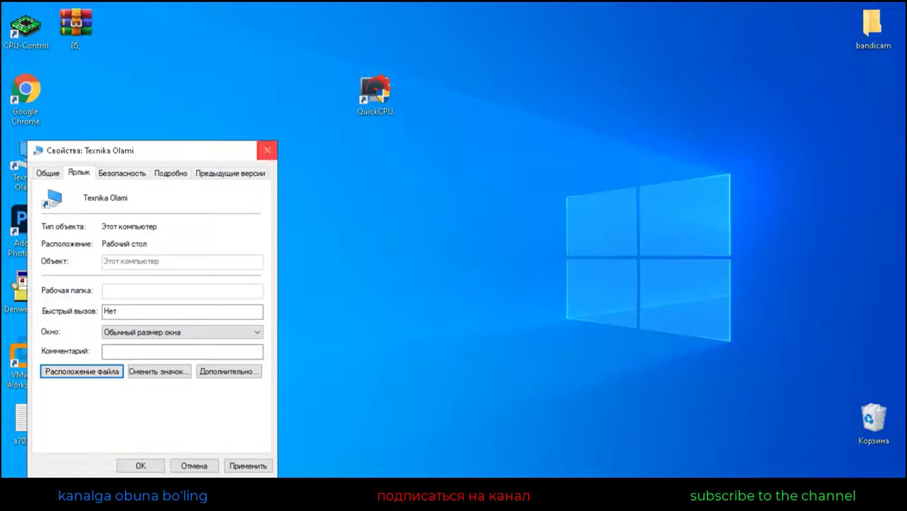
click(267, 150)
Refresh the desktop, open This PC from its desktop shortcut to check it, and close the window
right_click(163, 139)
click(203, 177)
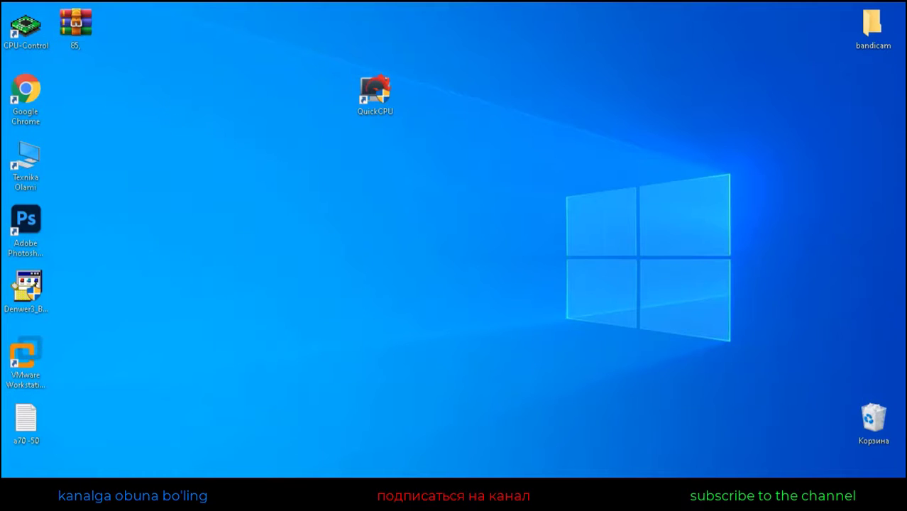
double_click(26, 164)
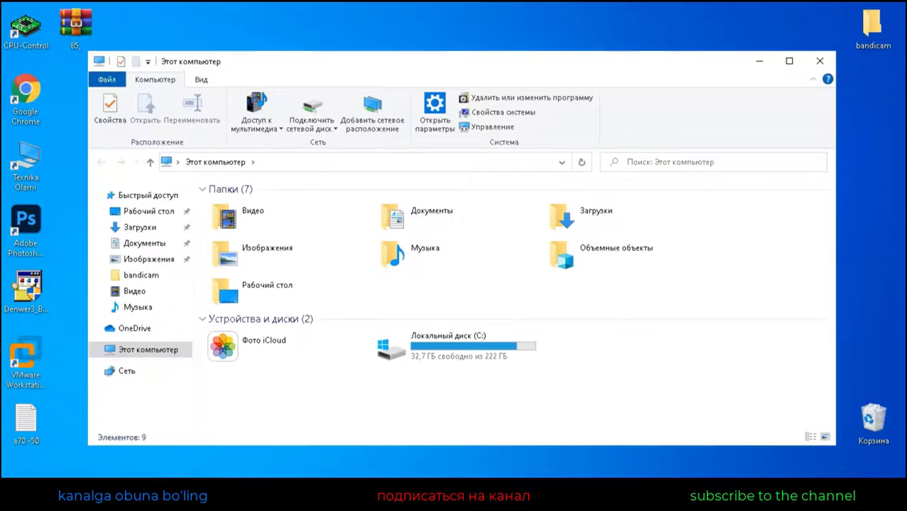
key(alt+F4)
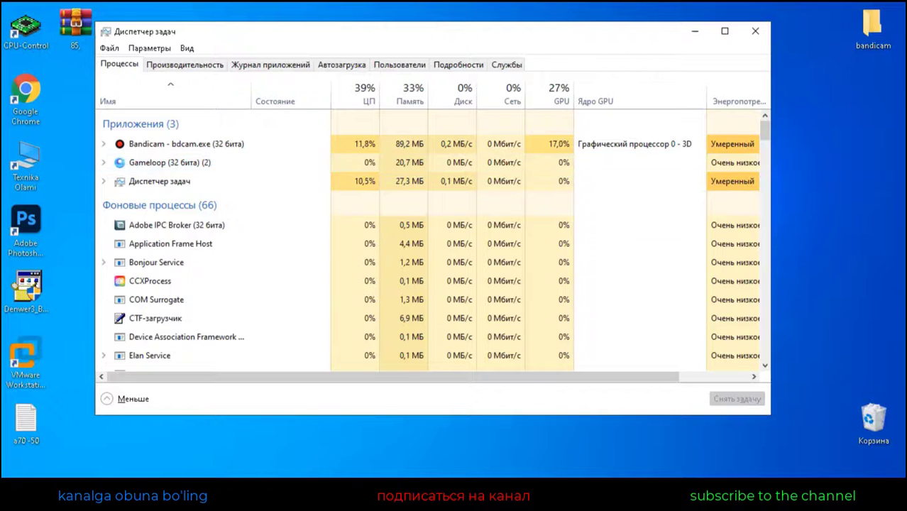
End the Adobe IPC Broker and CCXProcess background processes in Task Manager
click(177, 225)
right_click(177, 225)
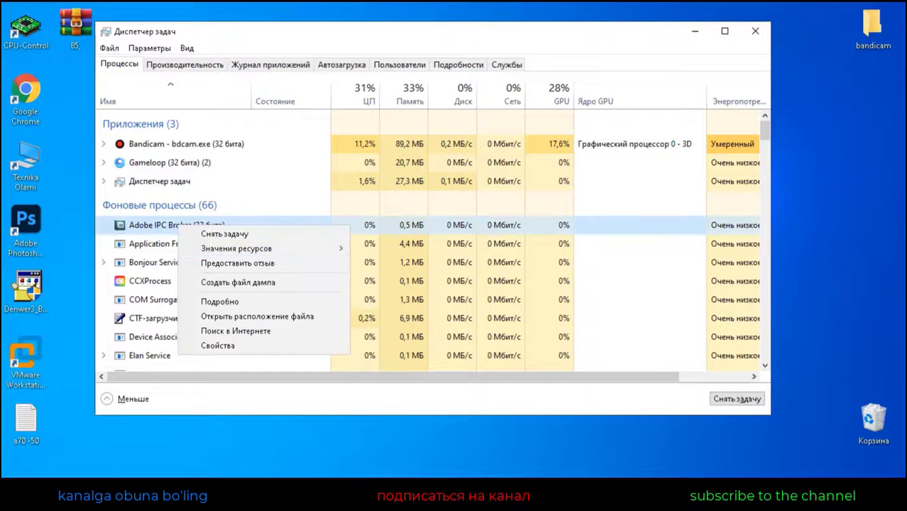
click(225, 234)
right_click(148, 281)
right_click(148, 262)
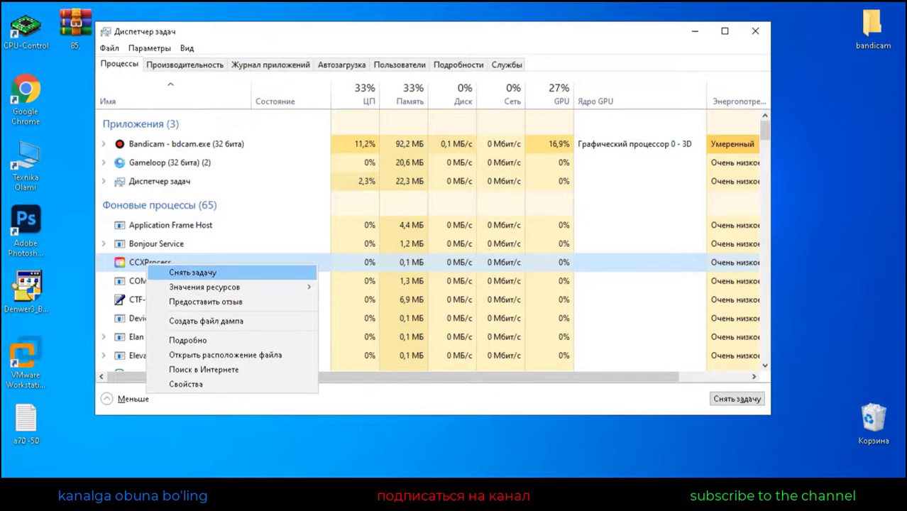
click(192, 272)
End the Bonjour Service and Application Frame Host background processes
right_click(177, 245)
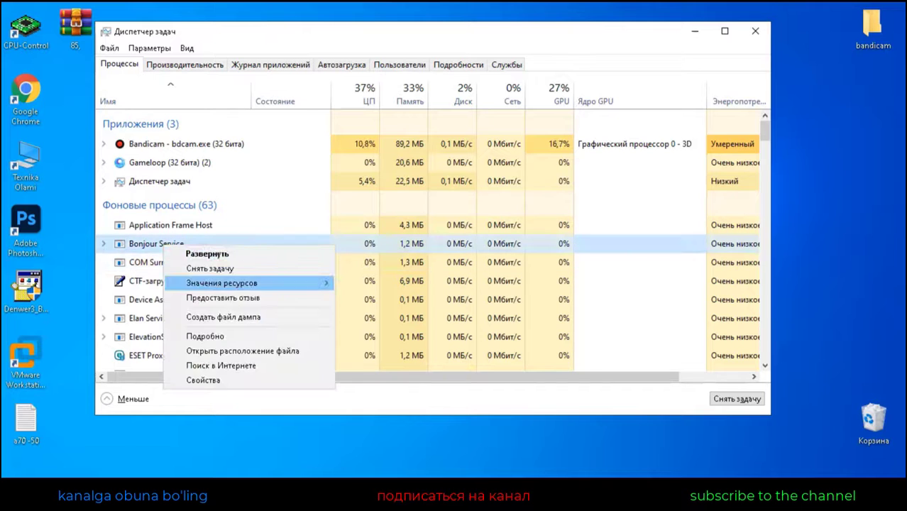
key(Escape)
right_click(179, 231)
click(213, 242)
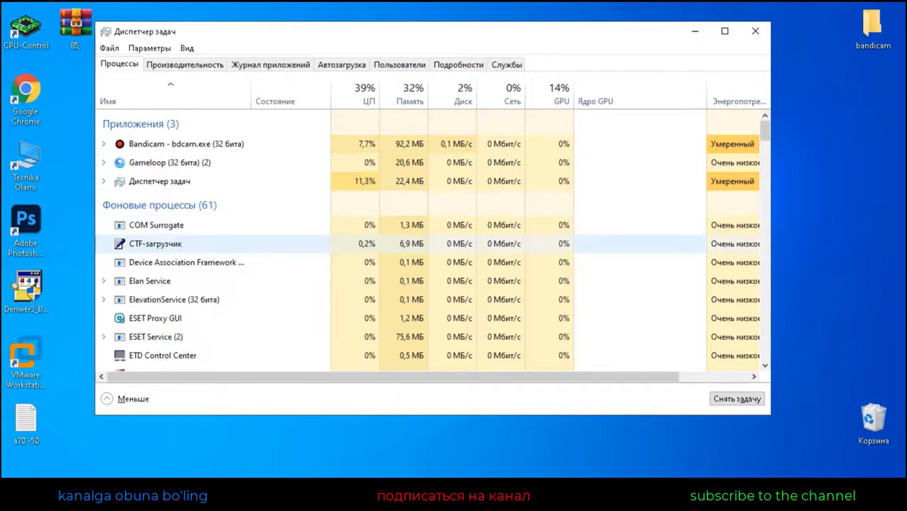
End the Google Crash Handler background process that is not marked 32-bit
scroll(178, 259, down, 1)
scroll(177, 275, down, 1)
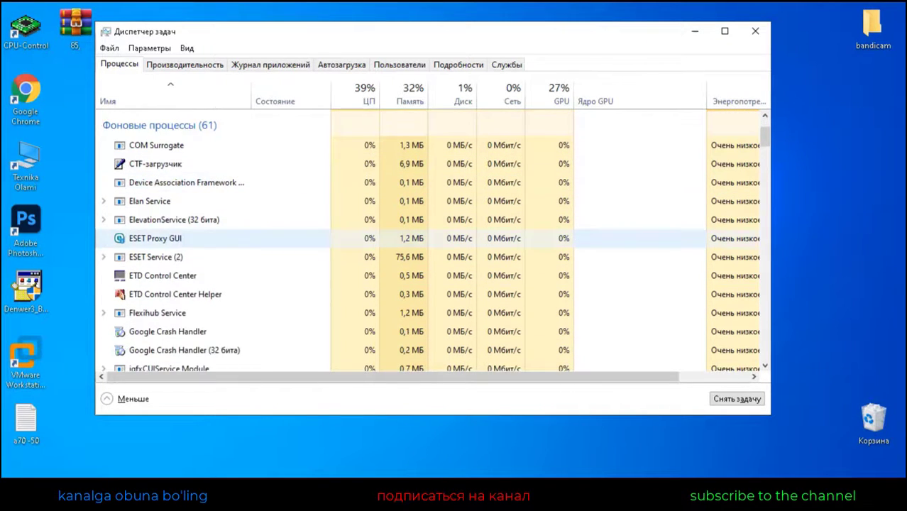
scroll(178, 251, down, 2)
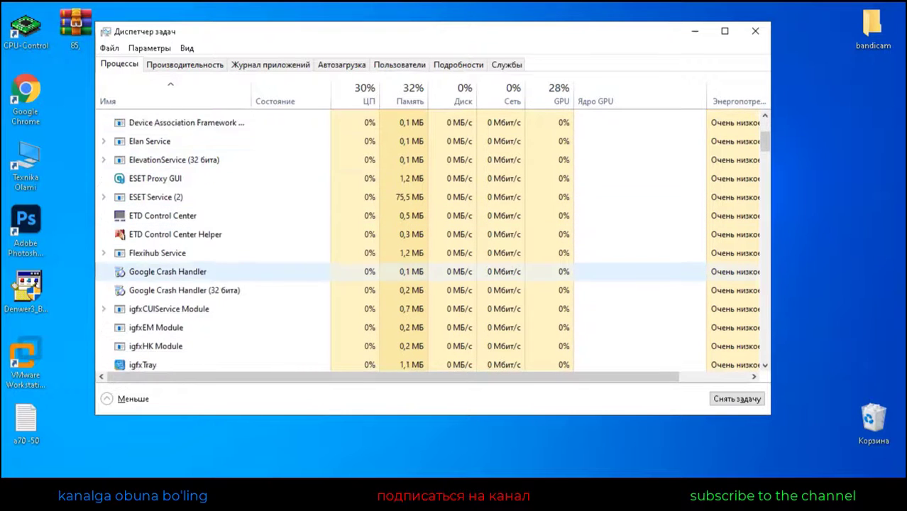
right_click(179, 251)
click(216, 260)
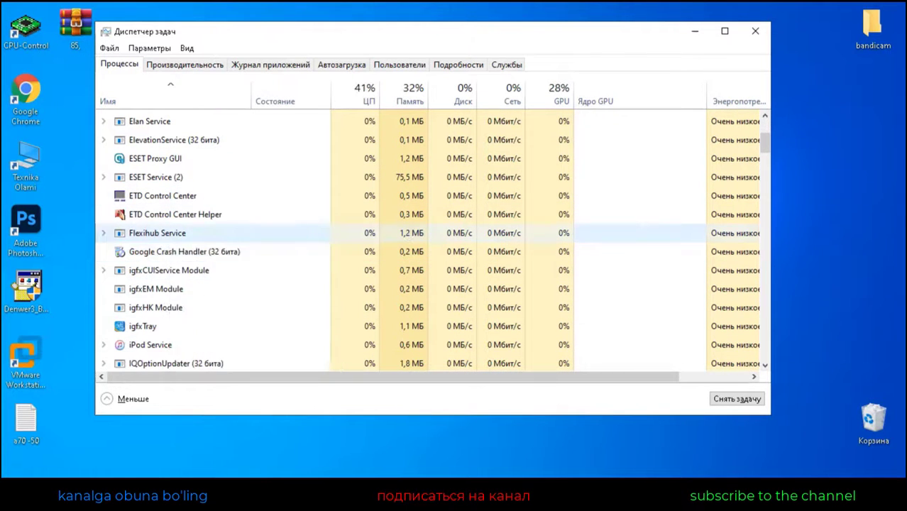
End the Flexihub Service and the 32-bit Google Crash Handler background processes
right_click(178, 240)
click(221, 265)
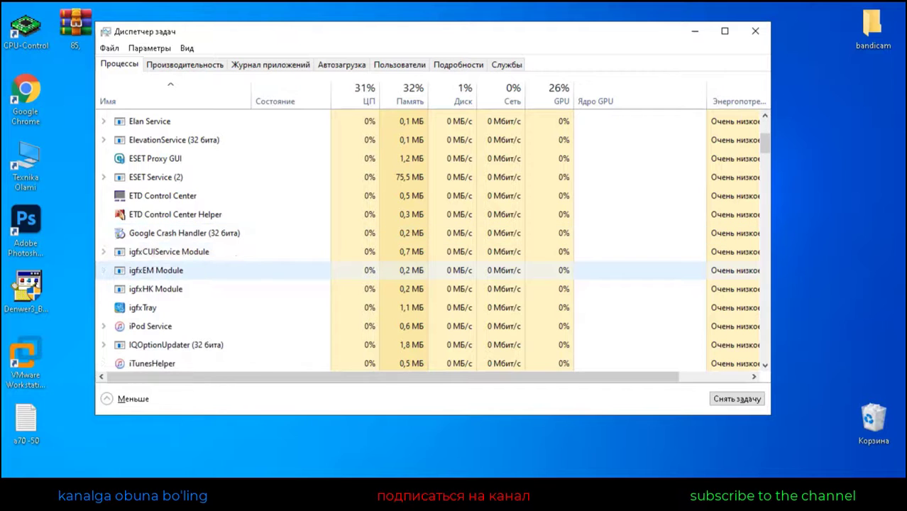
right_click(199, 239)
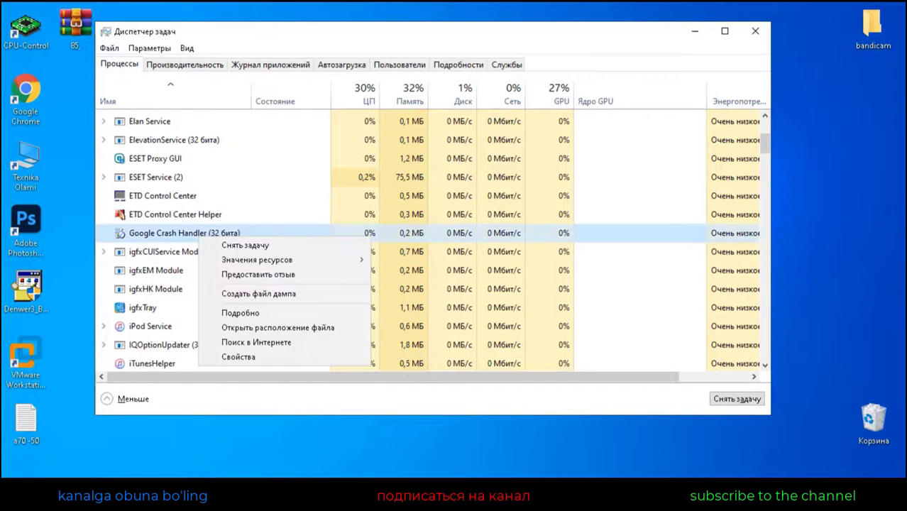
click(227, 245)
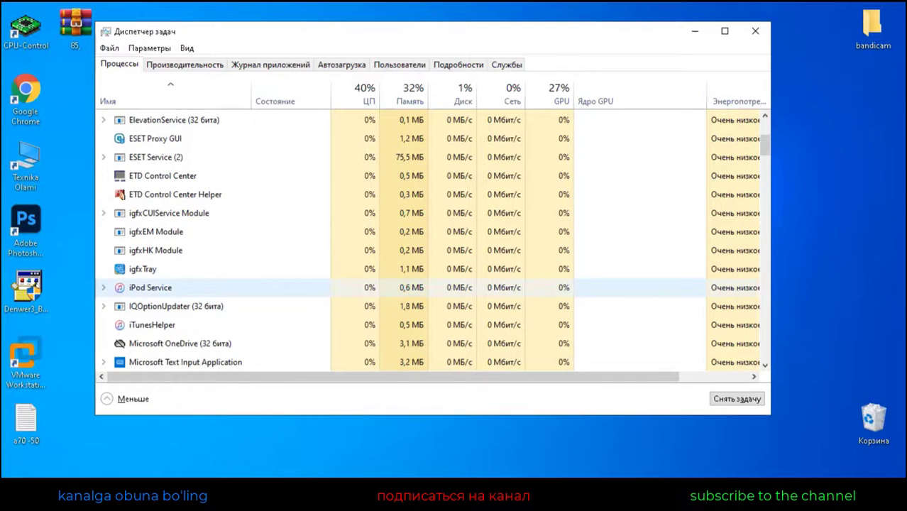
End the iPod Service and IQOptionUpdater (32-bit) background processes
right_click(151, 290)
click(196, 310)
right_click(154, 323)
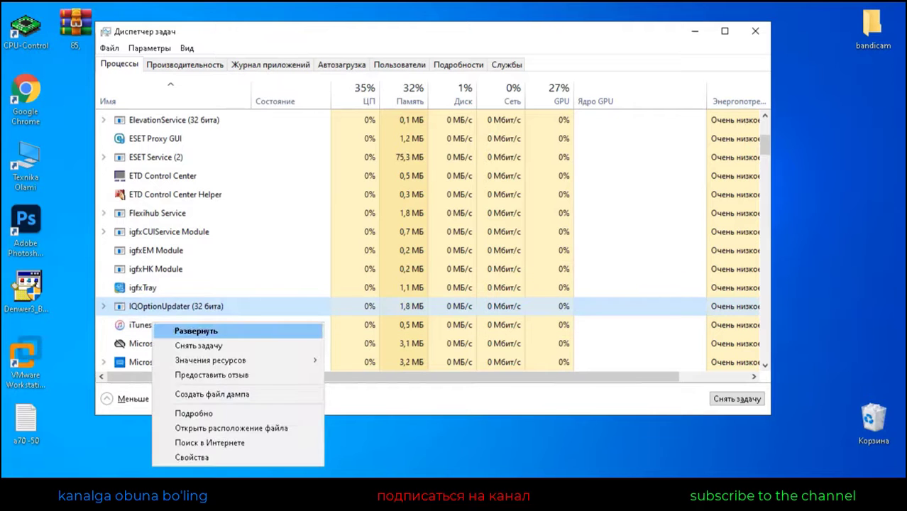
click(198, 344)
End the iTunesHelper and MoUSO Core Worker Process background processes
right_click(162, 299)
right_click(135, 308)
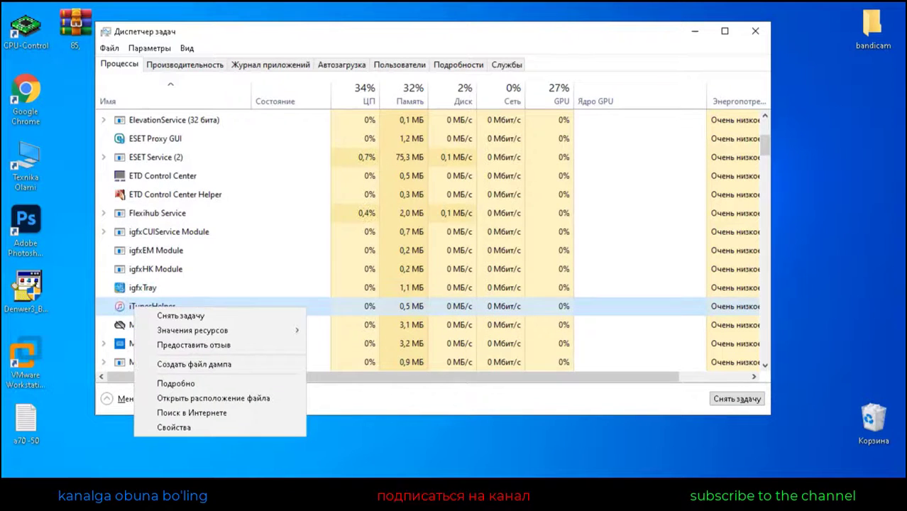
click(180, 315)
scroll(213, 242, down, 3)
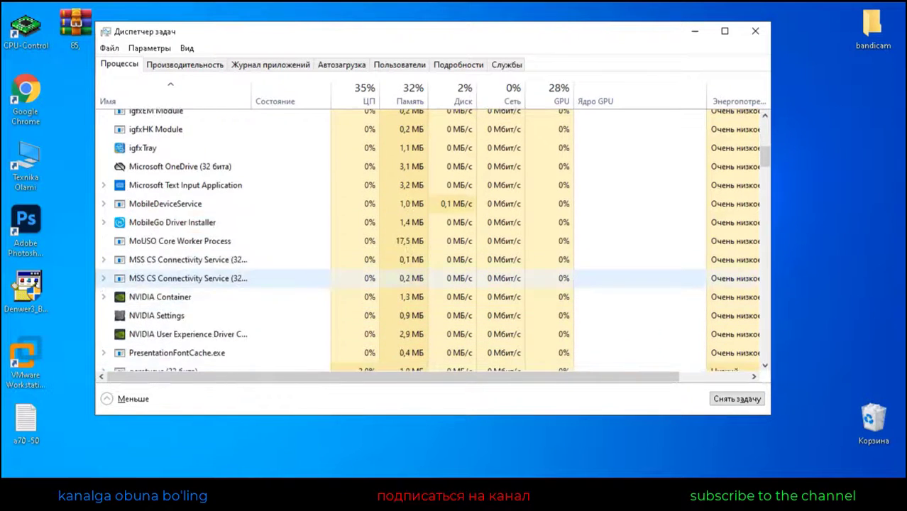
right_click(177, 241)
click(200, 247)
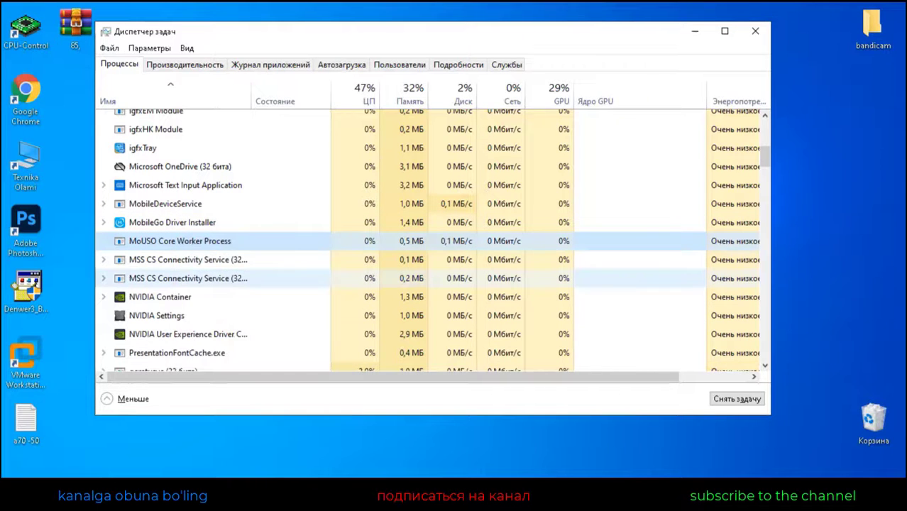
End the qcmtusvc (32-bit) and PresentationFontCache.exe background processes
scroll(182, 270, down, 2)
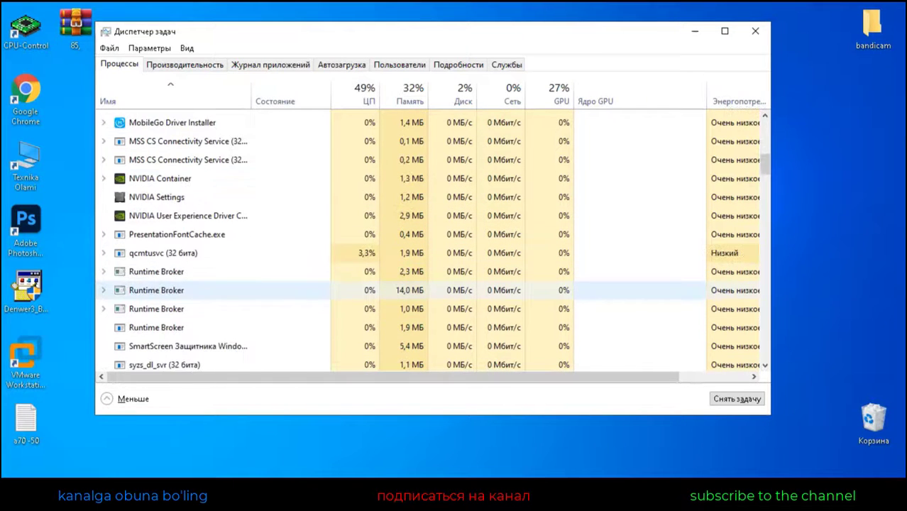
right_click(182, 260)
click(228, 285)
right_click(181, 236)
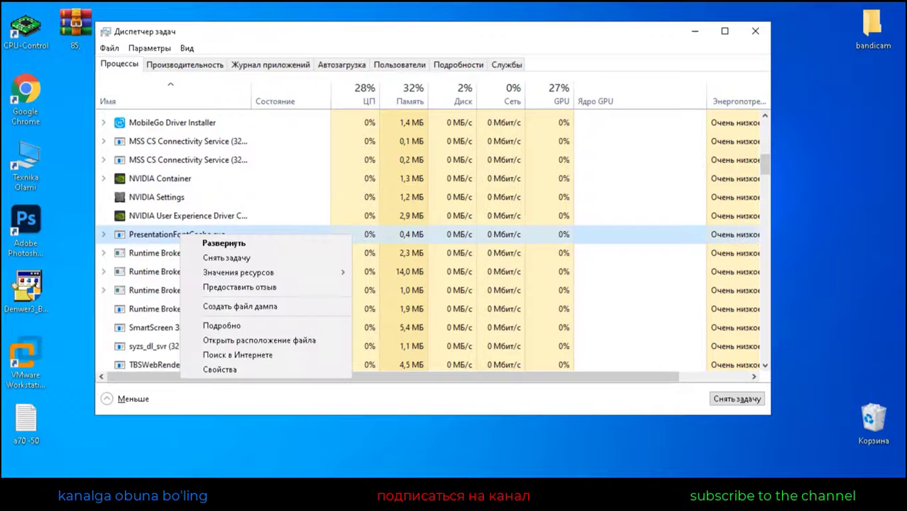
click(229, 257)
End the "Ваш телефон" (Your Phone) background process
scroll(182, 263, down, 3)
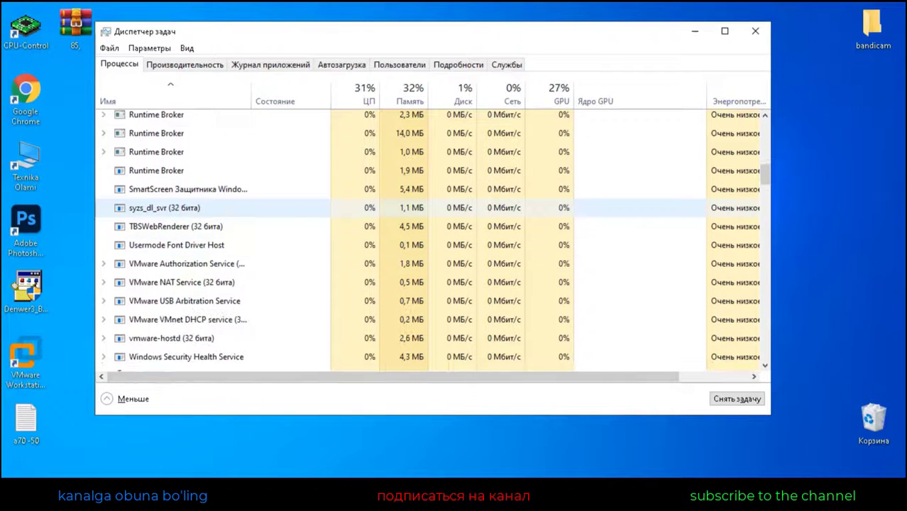
scroll(181, 187, down, 3)
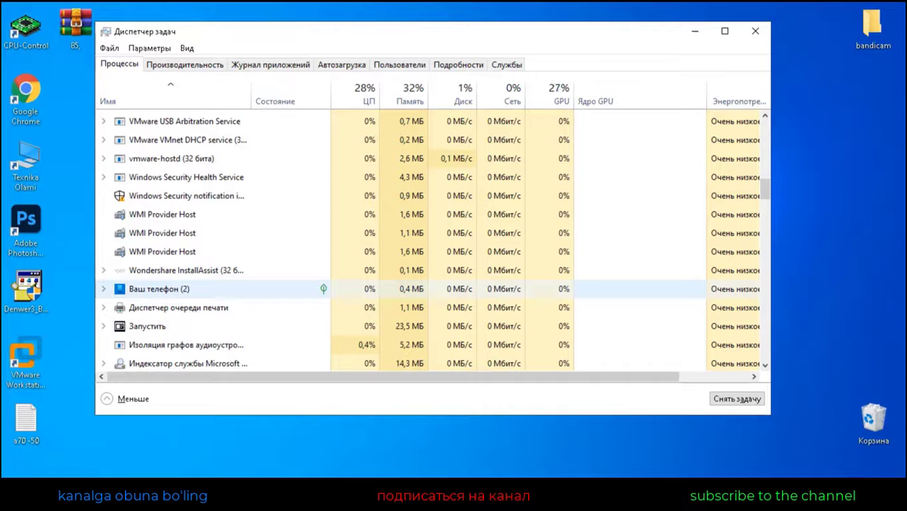
right_click(154, 292)
click(187, 332)
Review the remaining background and Windows processes through the end of the list, and close Task Manager
scroll(187, 312, down, 3)
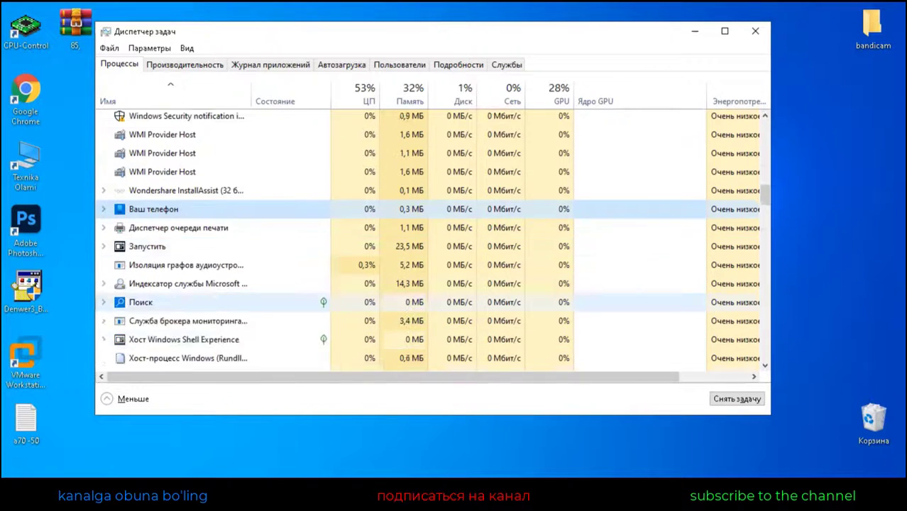
scroll(213, 270, down, 2)
right_click(186, 213)
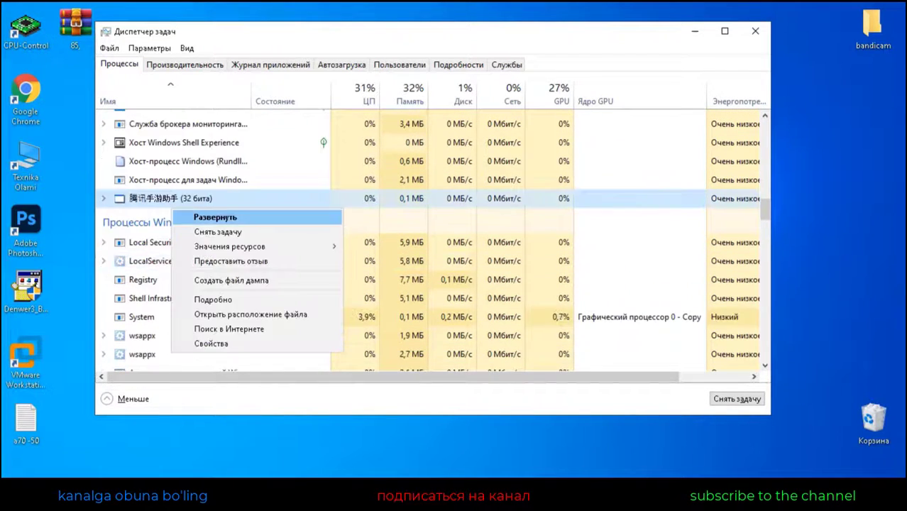
key(Escape)
scroll(213, 262, down, 15)
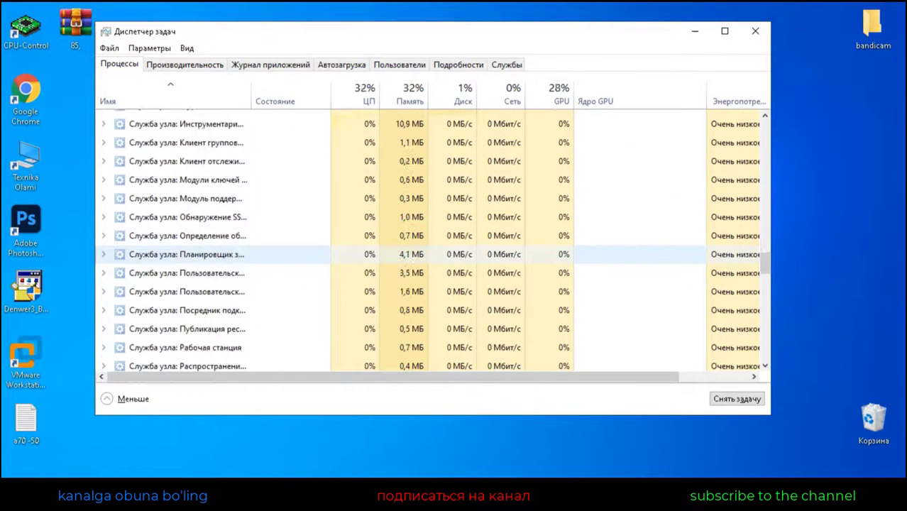
scroll(184, 256, down, 15)
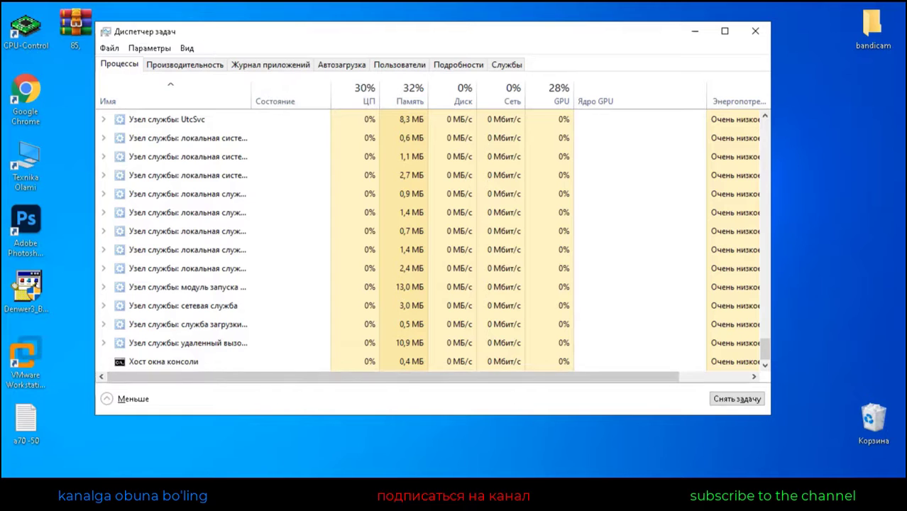
scroll(433, 242, right, 3)
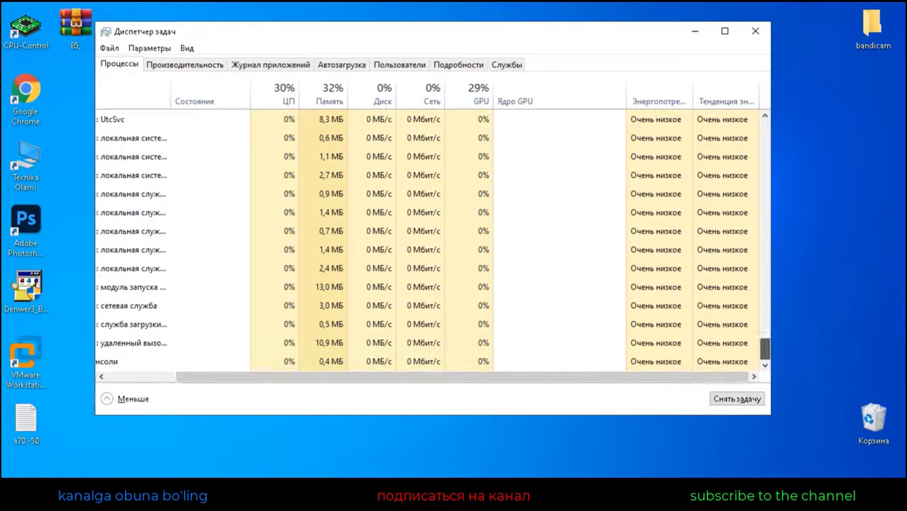
click(755, 32)
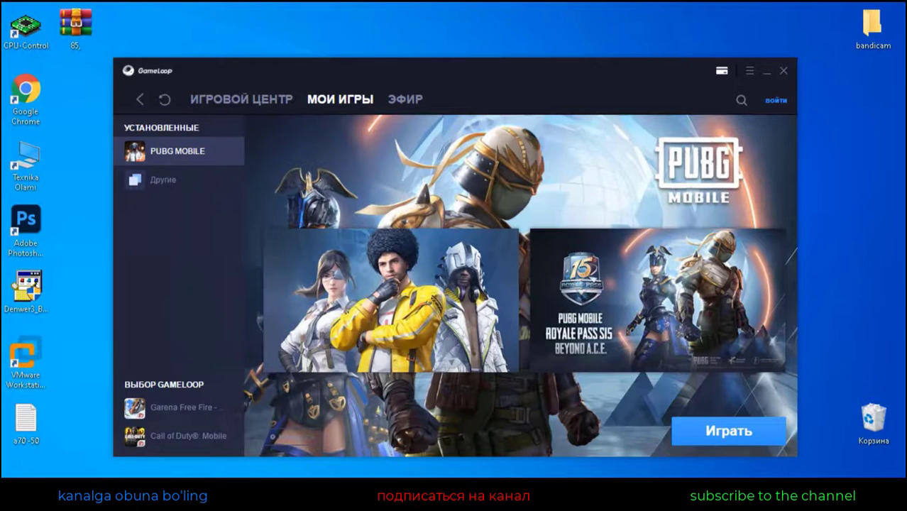
Switch to GameLoop and open the engine (Движок) settings in its settings center
drag(639, 71, 617, 39)
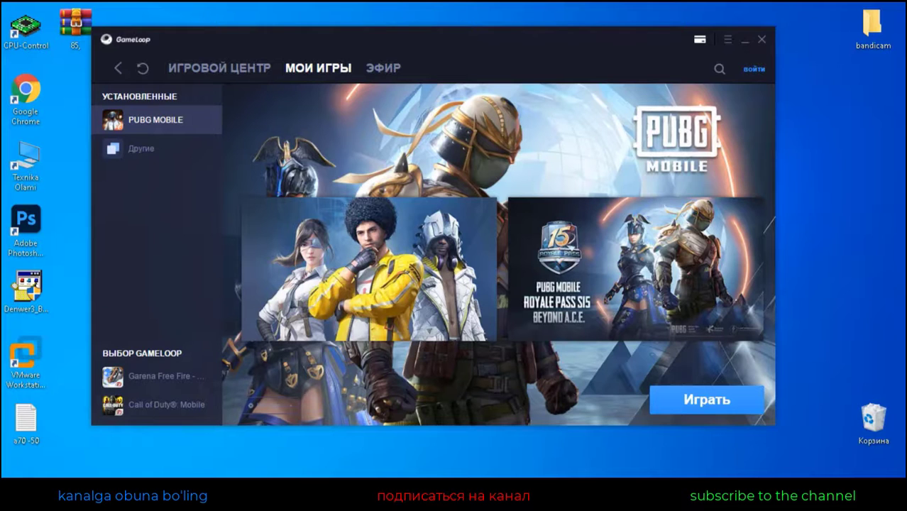
click(727, 39)
drag(454, 76, 418, 95)
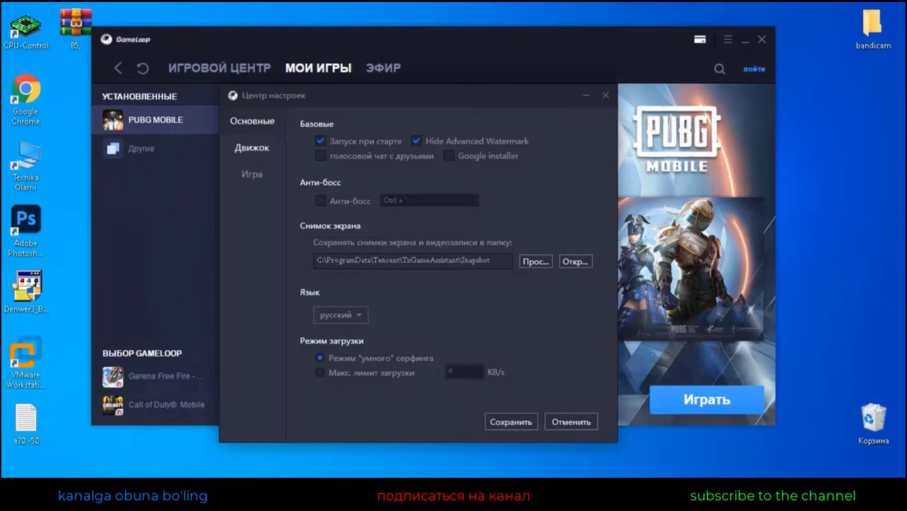
click(252, 147)
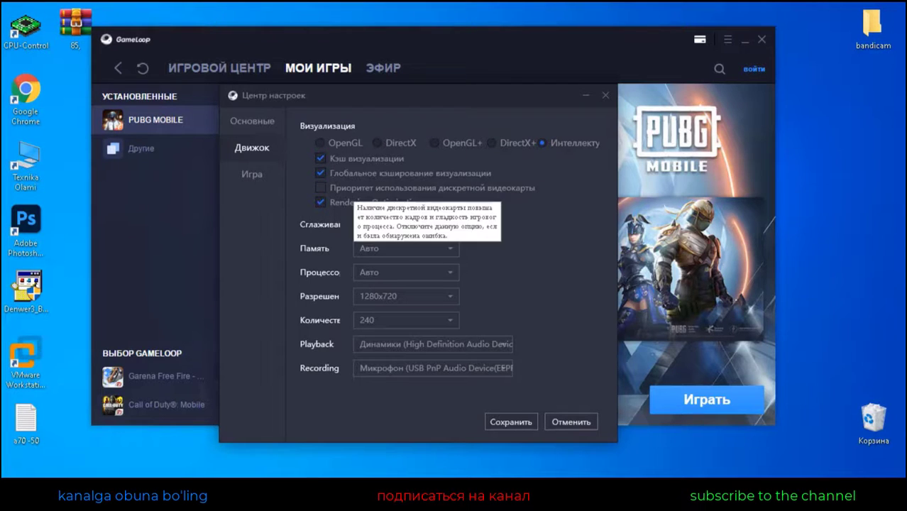
Keep the discrete graphics card priority option off and set anti-aliasing (Сглаживание) to Закрыть
click(320, 188)
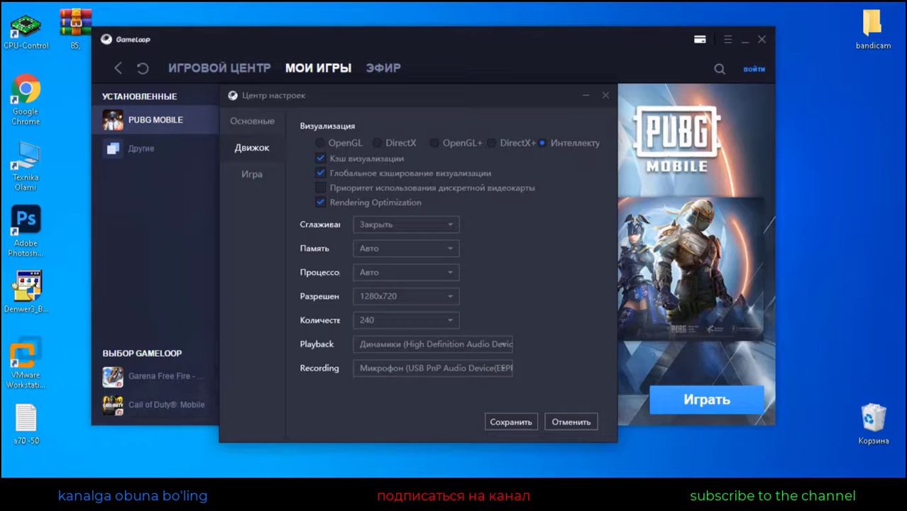
click(405, 224)
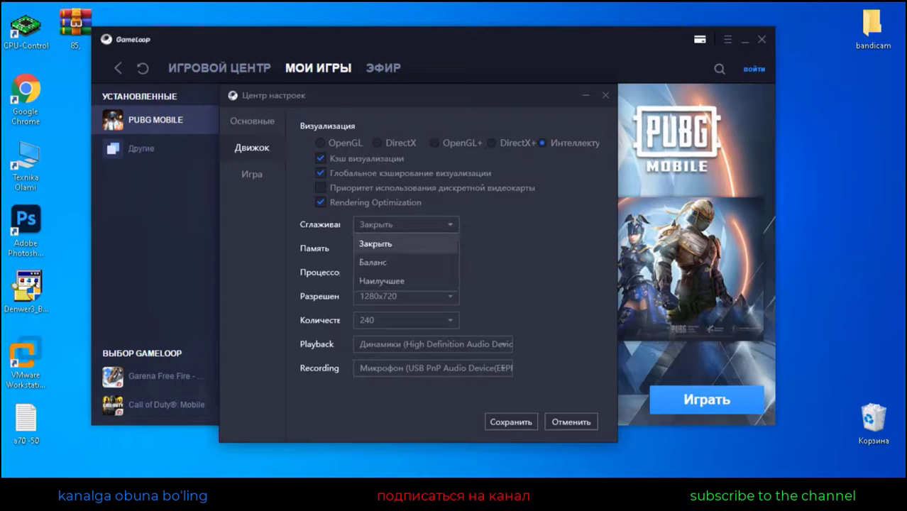
click(406, 243)
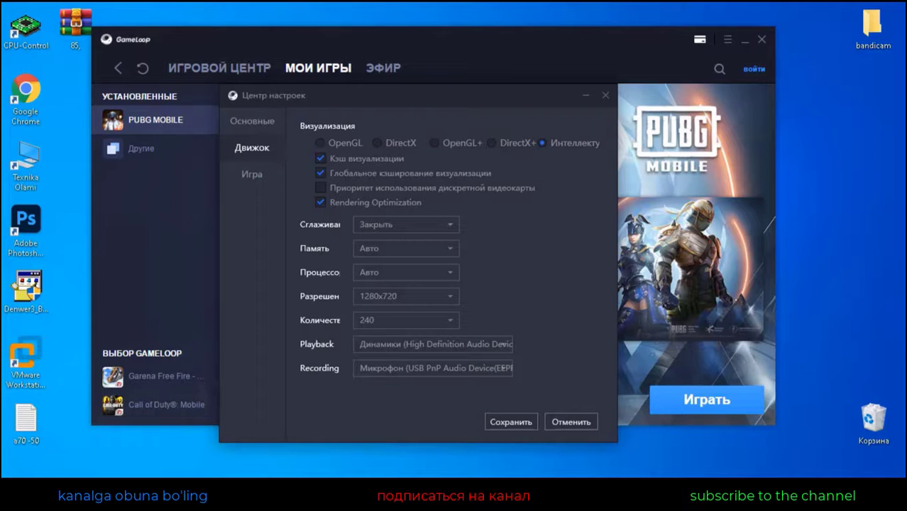
Set the engine's memory (Память) to 8192MB and the processor count (Процессор) to 4
click(406, 248)
scroll(402, 305, down, 3)
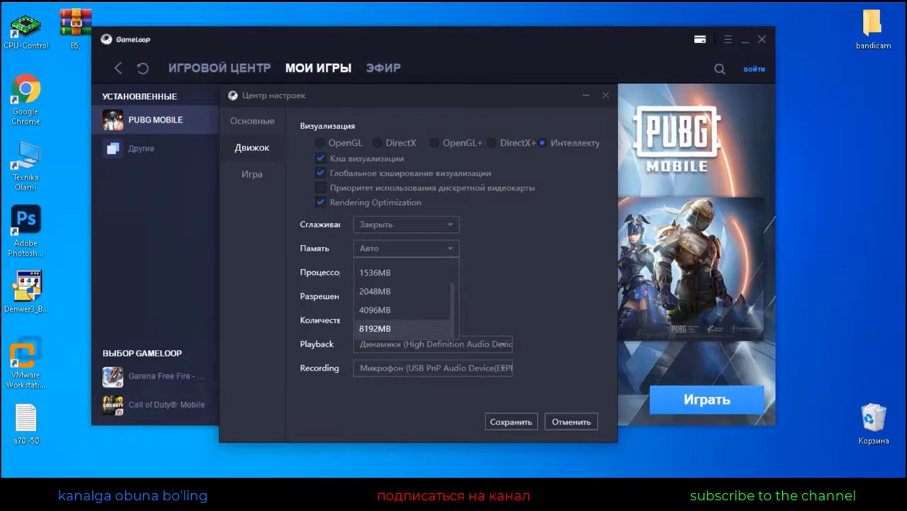
click(375, 329)
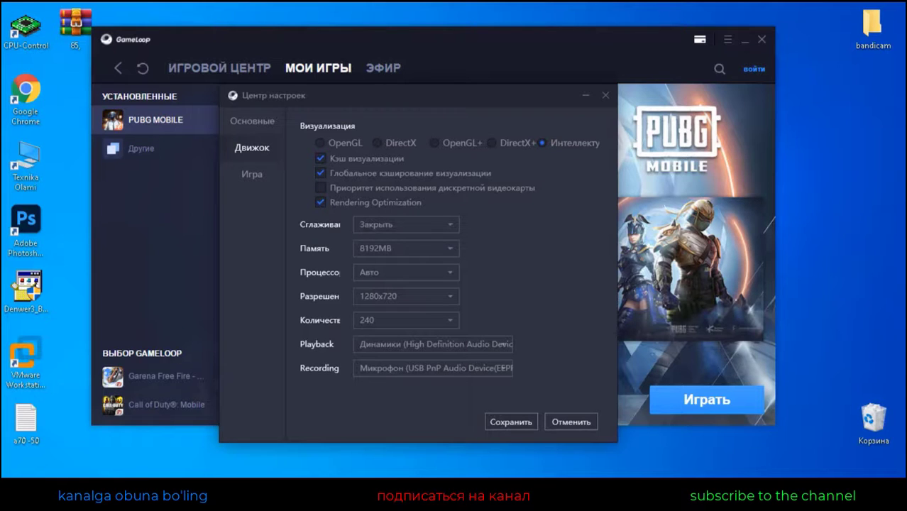
click(406, 272)
scroll(403, 330, down, 1)
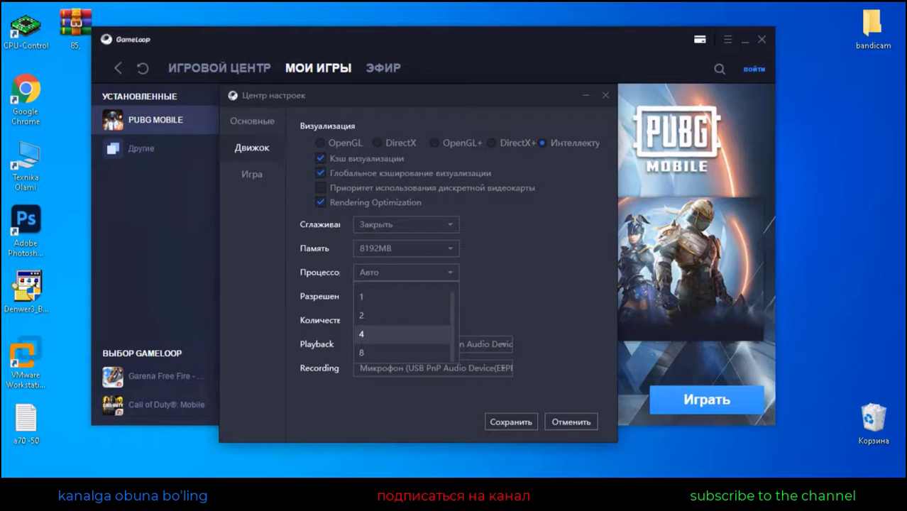
click(384, 333)
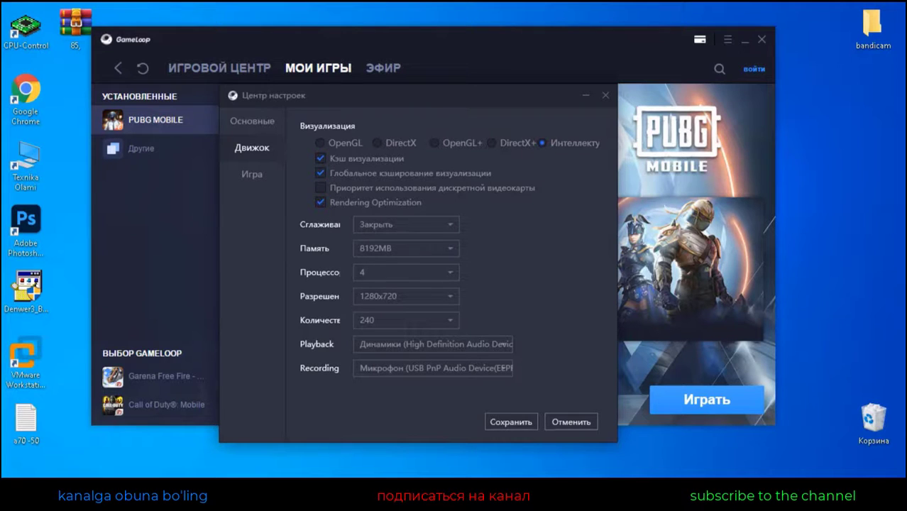
Check the available screen resolutions (Разрешение) and choose 1280x720
click(405, 296)
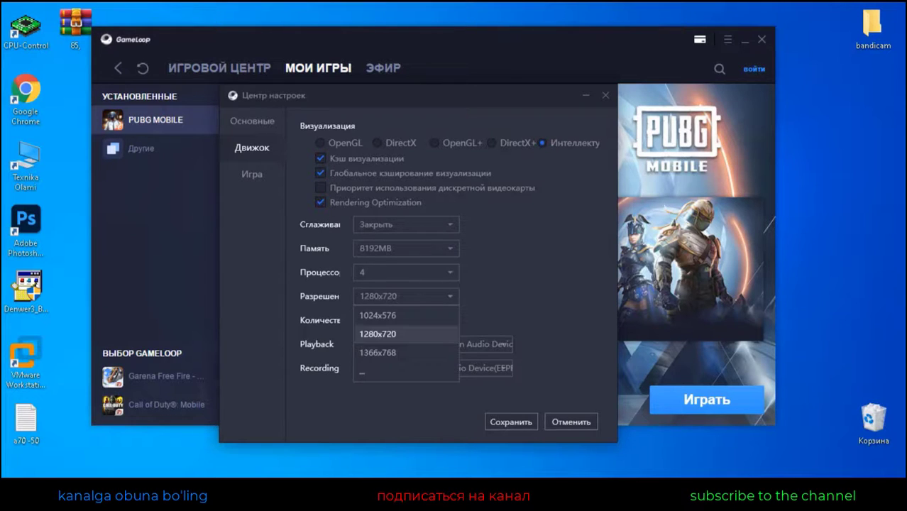
click(383, 333)
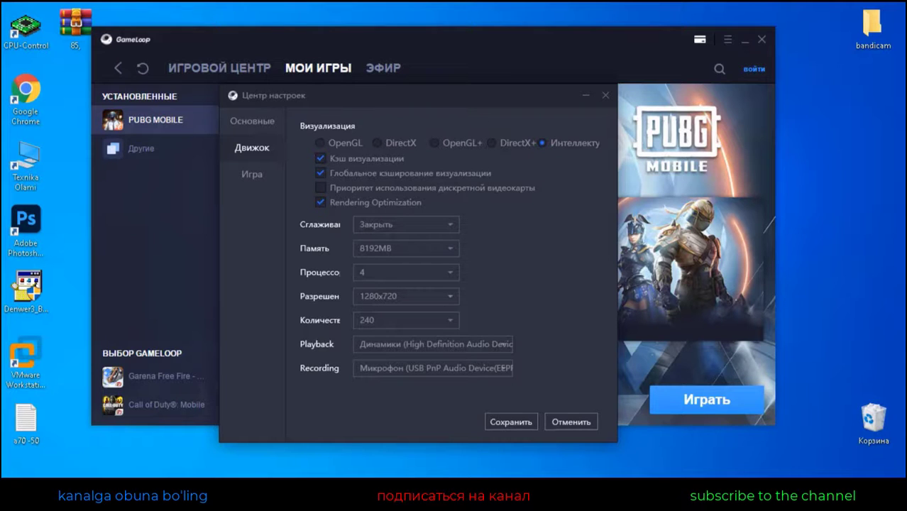
click(406, 296)
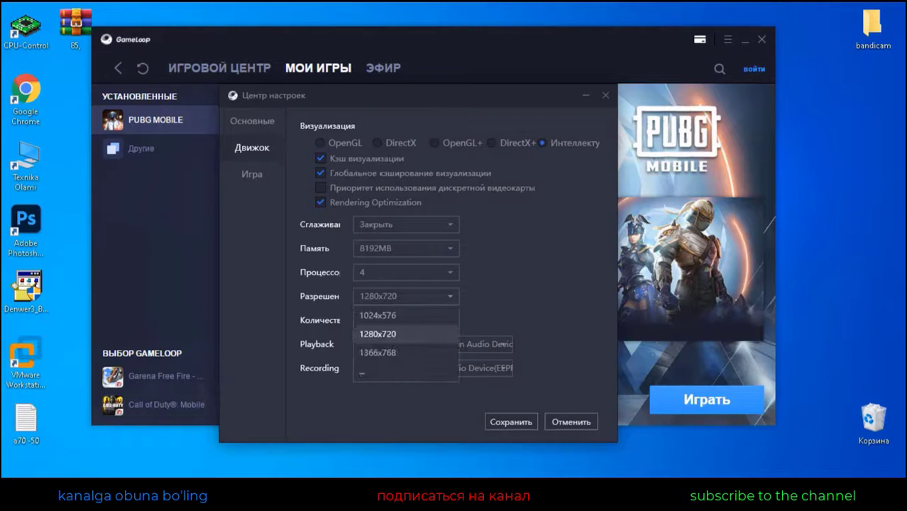
click(384, 372)
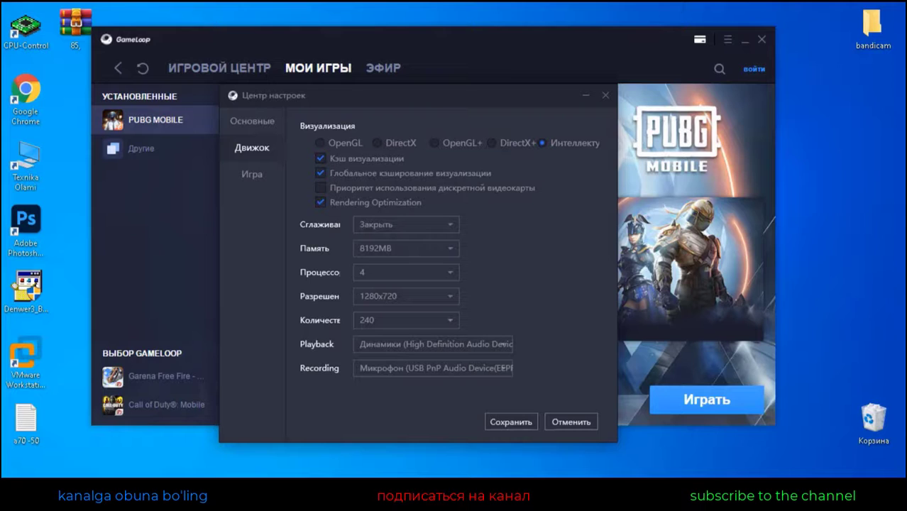
click(406, 296)
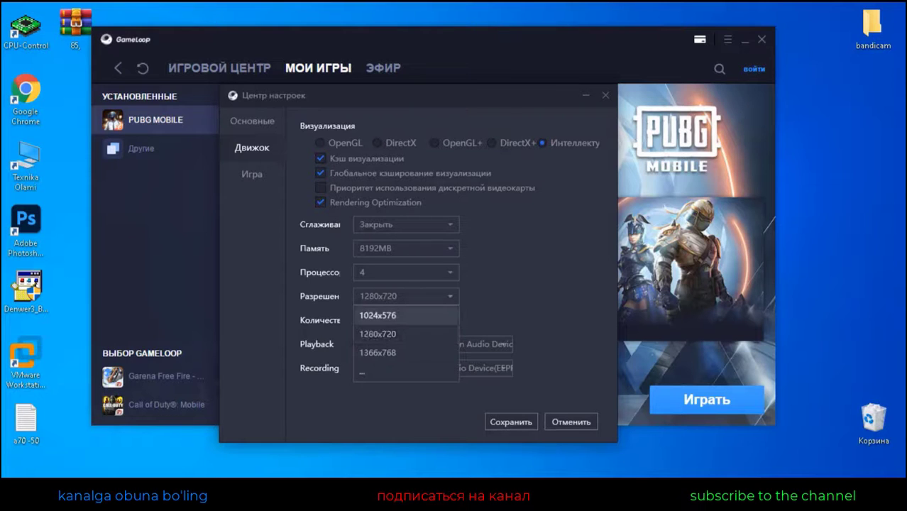
click(406, 334)
click(405, 296)
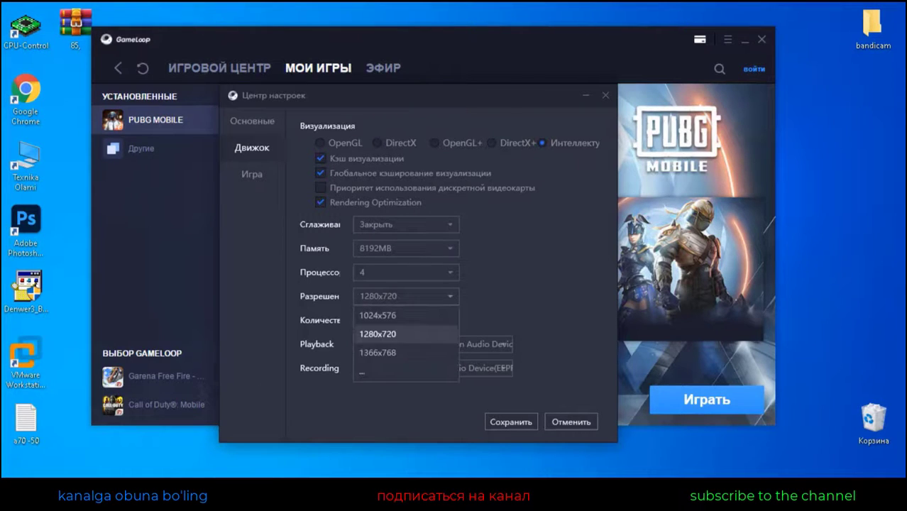
click(405, 334)
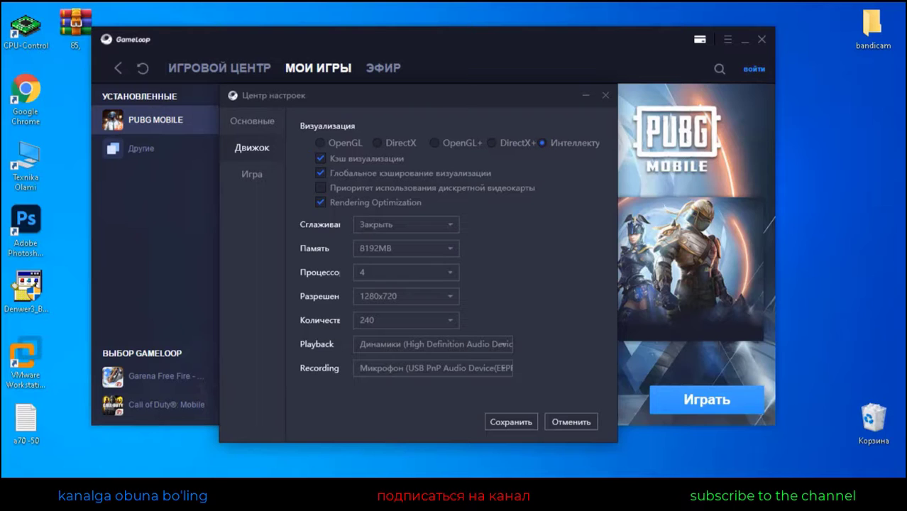
Examine the values offered for the Количество setting below the resolution, without choosing another one
click(405, 320)
scroll(402, 367, up, 2)
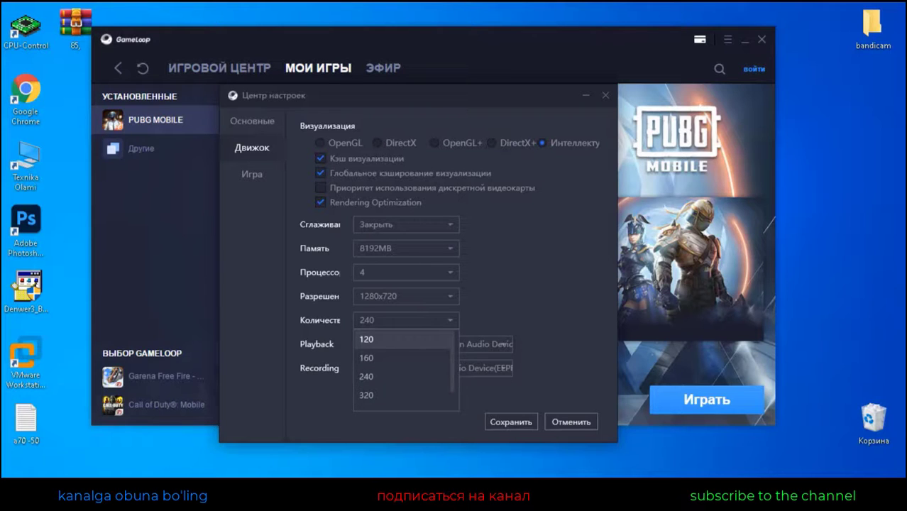
scroll(402, 369, down, 2)
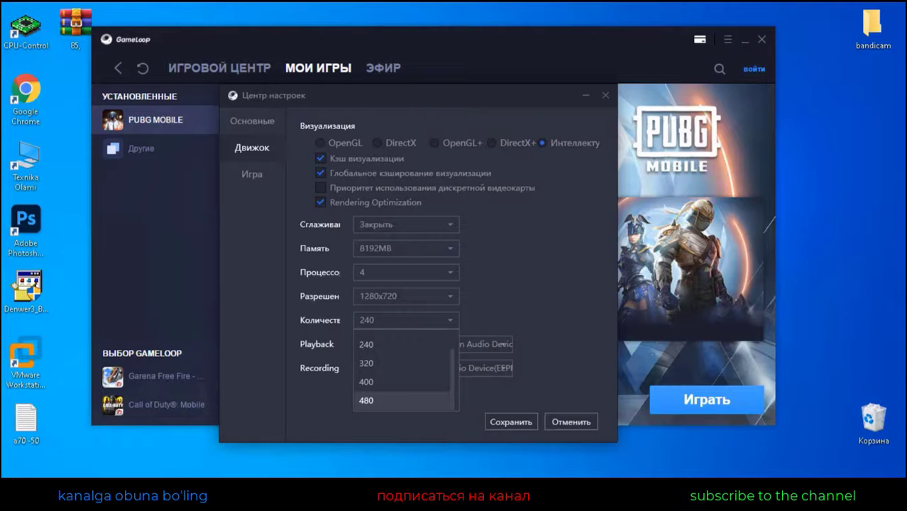
scroll(402, 397, up, 2)
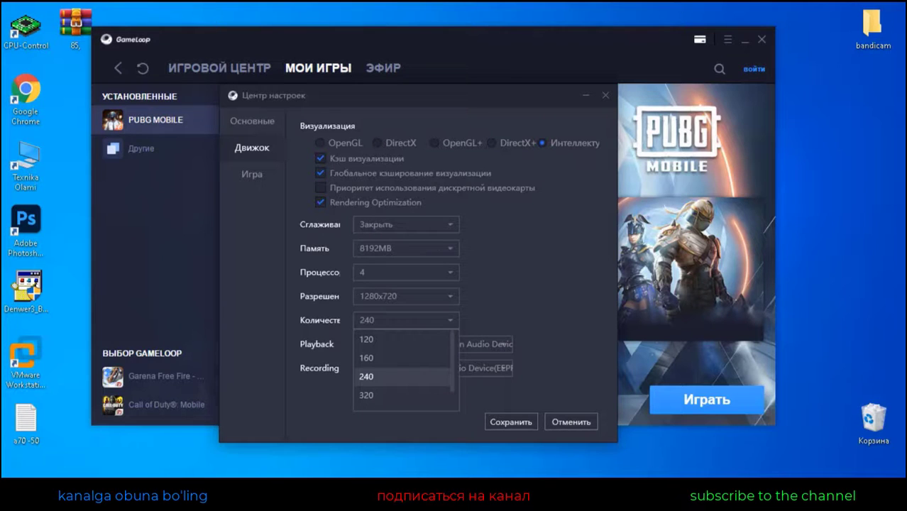
key(Escape)
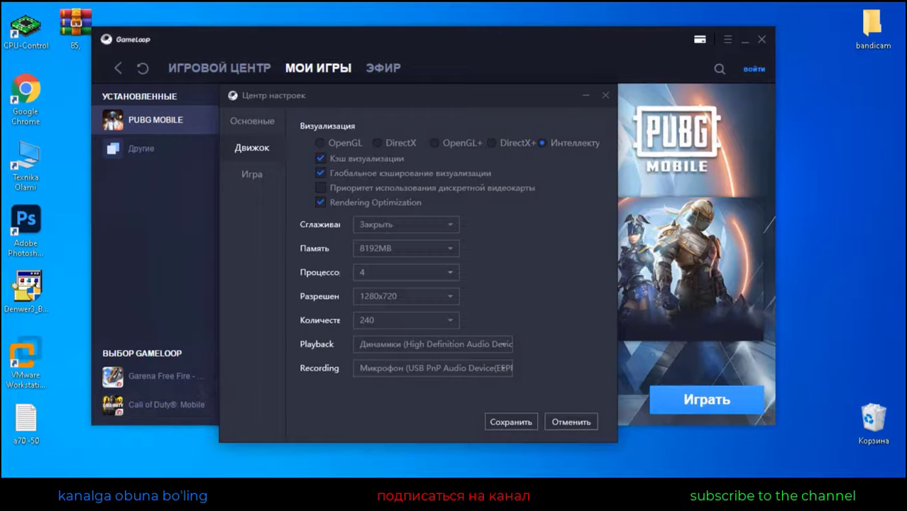
Set PUBG MOBILE's game resolution to SD 720P in the game (Игра) settings, and save the settings
click(252, 173)
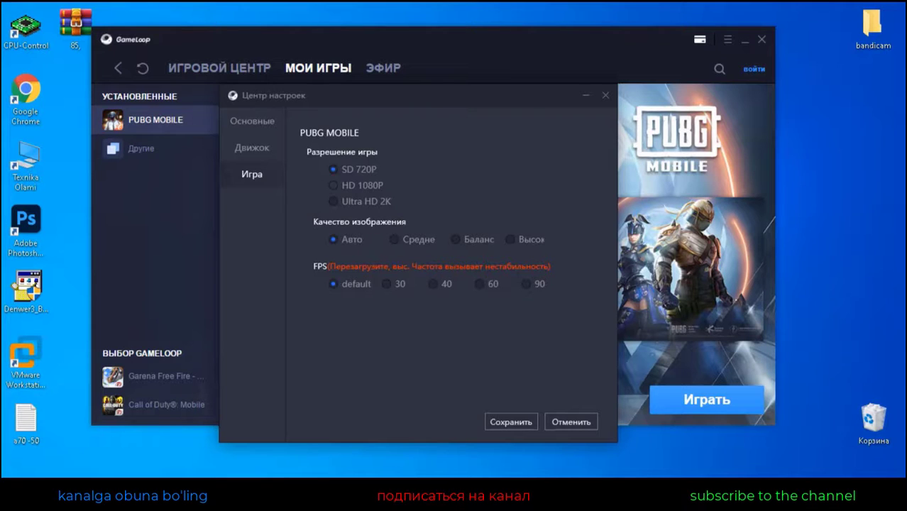
click(333, 186)
click(333, 169)
click(534, 319)
click(510, 421)
click(501, 290)
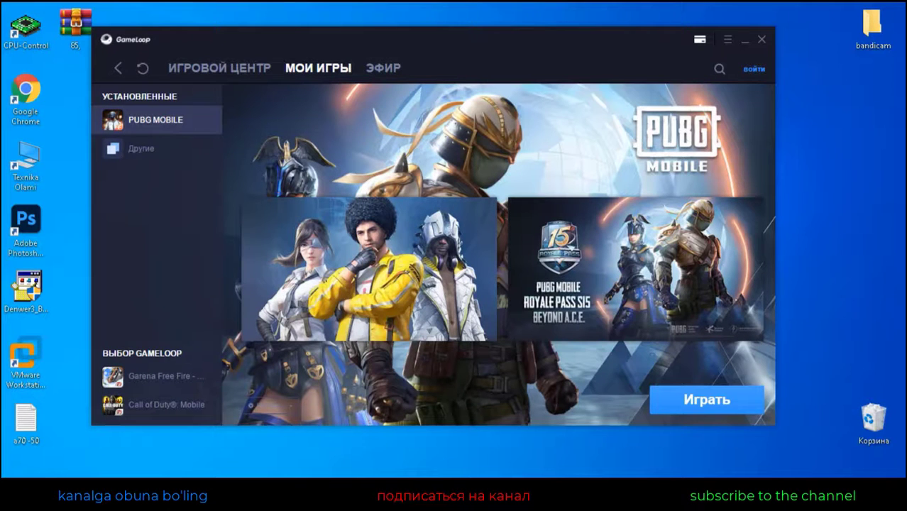
Exit GameLoop completely, including its background instance in the system tray
click(735, 490)
right_click(707, 471)
click(733, 460)
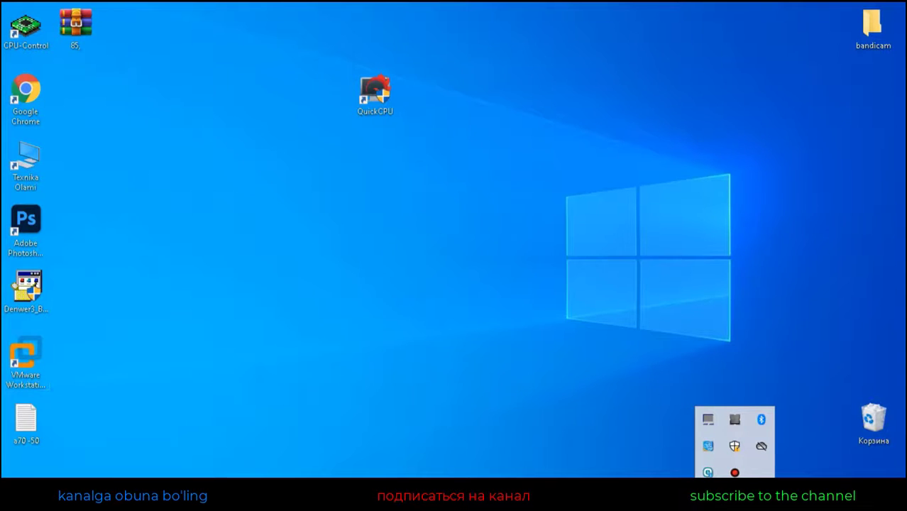
Relaunch GameLoop from the Tencent Software folder in the installed programs list
click(16, 495)
scroll(92, 262, down, 5)
scroll(121, 252, down, 3)
scroll(121, 252, up, 3)
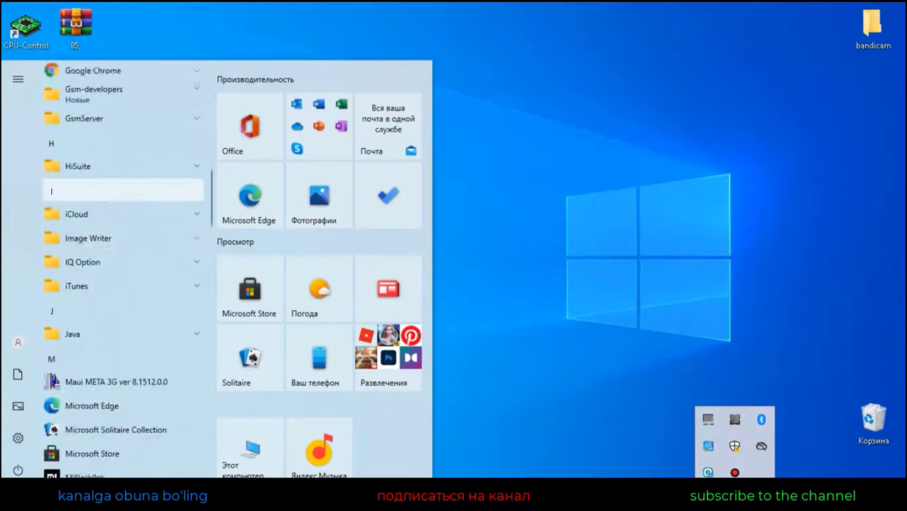
scroll(121, 269, up, 5)
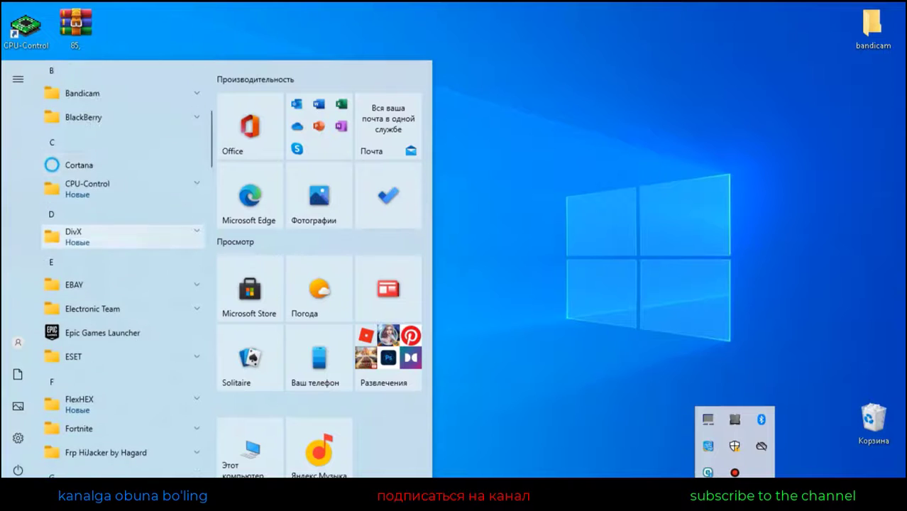
scroll(121, 269, down, 15)
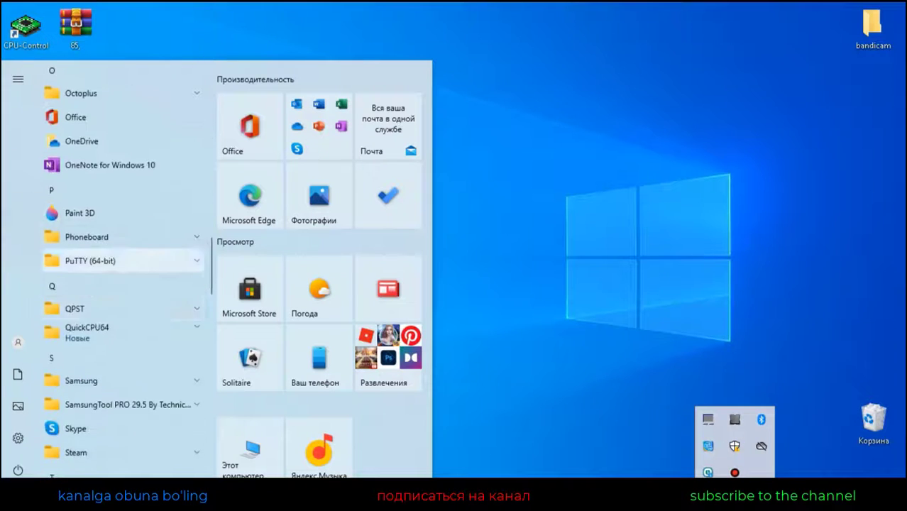
scroll(121, 284, down, 10)
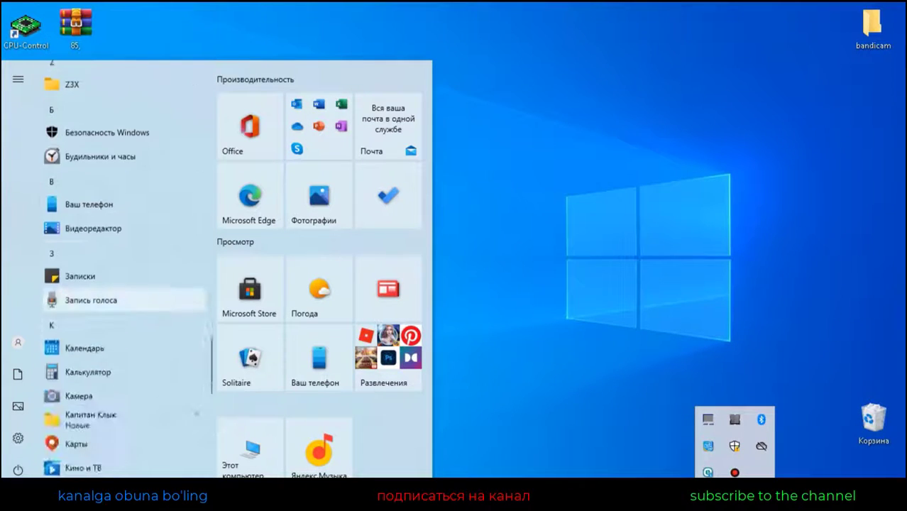
scroll(120, 310, up, 12)
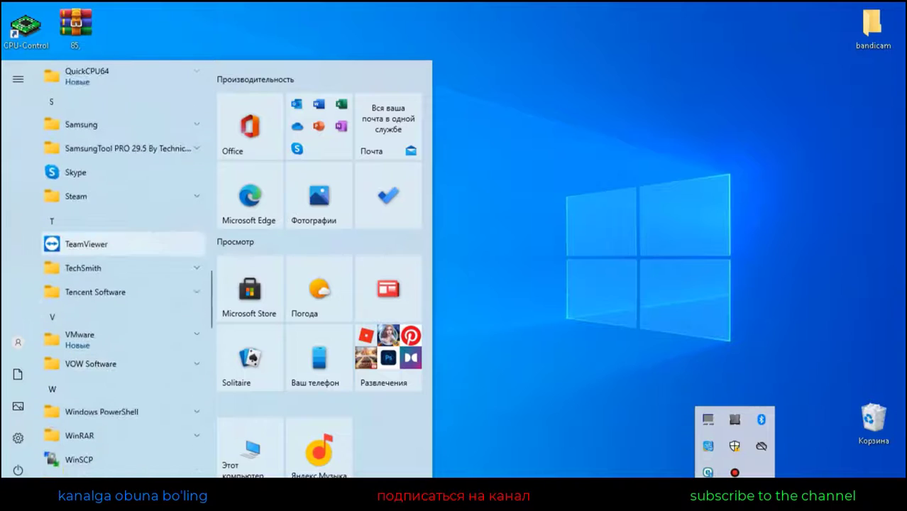
scroll(120, 284, down, 1)
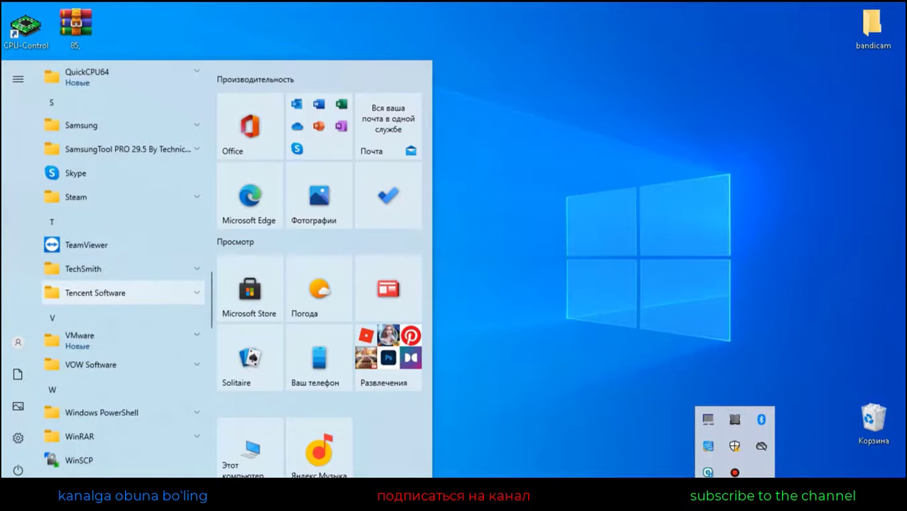
click(106, 292)
click(107, 269)
click(107, 269)
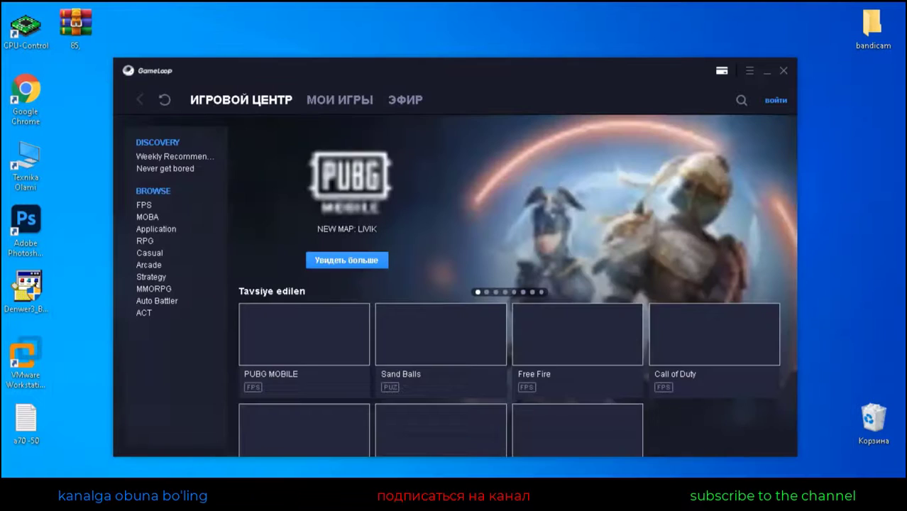
Start PUBG MOBILE from the installed games (МОИ ИГРЫ) and maximize the emulator window
click(340, 100)
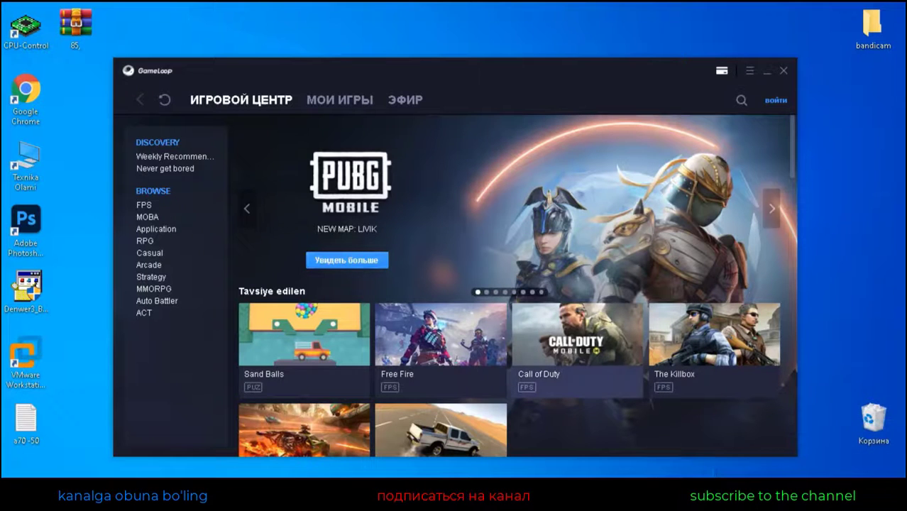
click(340, 99)
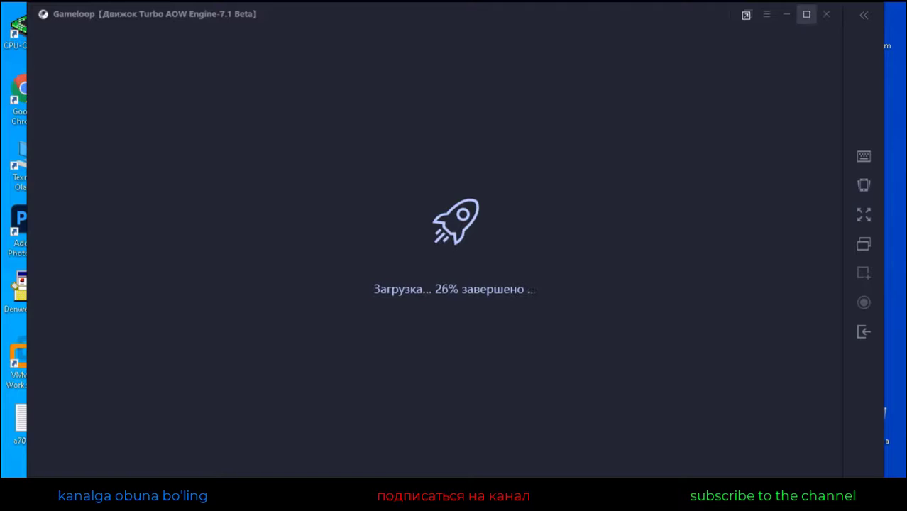
click(806, 14)
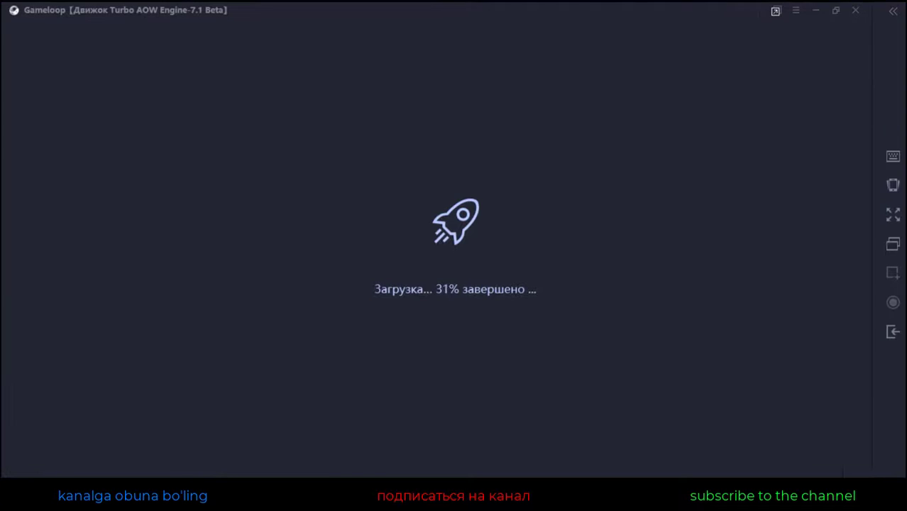
Turn on the emulator's FPS display (Показать FPS)
mouse_move(507, 495)
click(796, 9)
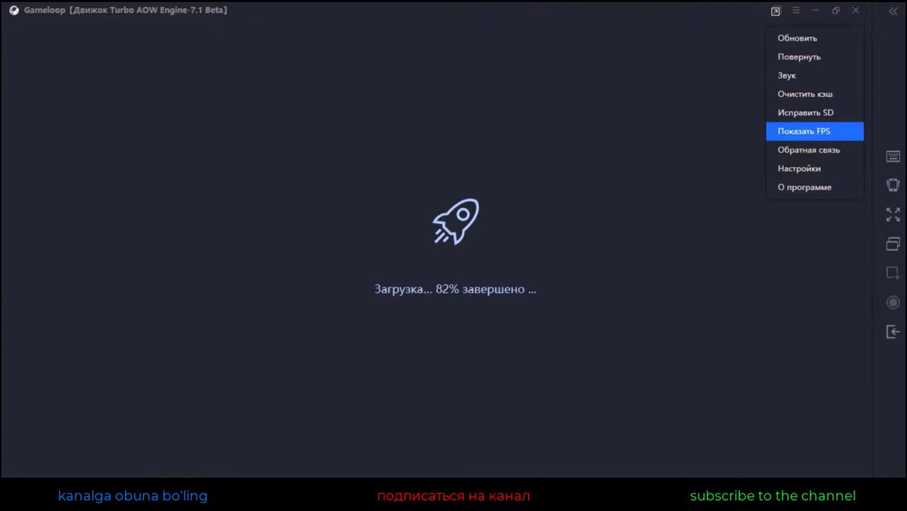
click(805, 131)
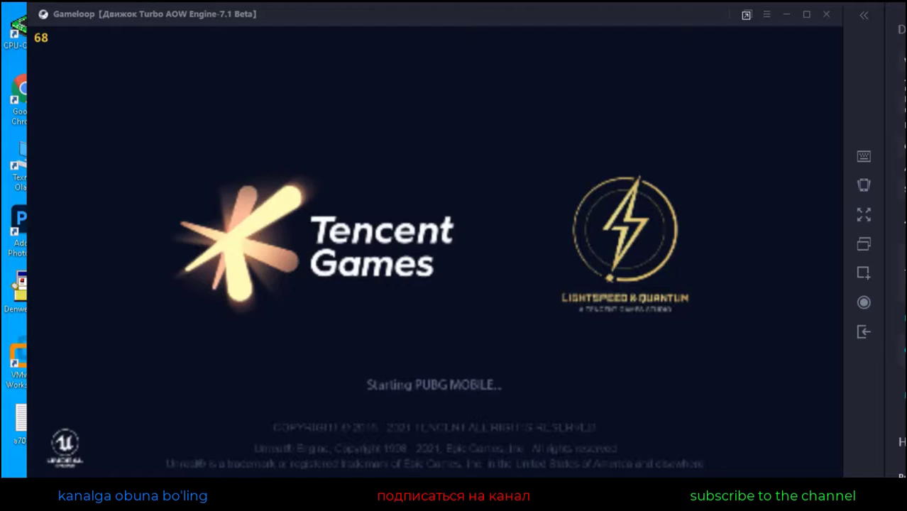
Maximize the running game's window and dismiss the emulator detection notification in the PUBG MOBILE lobby
click(806, 14)
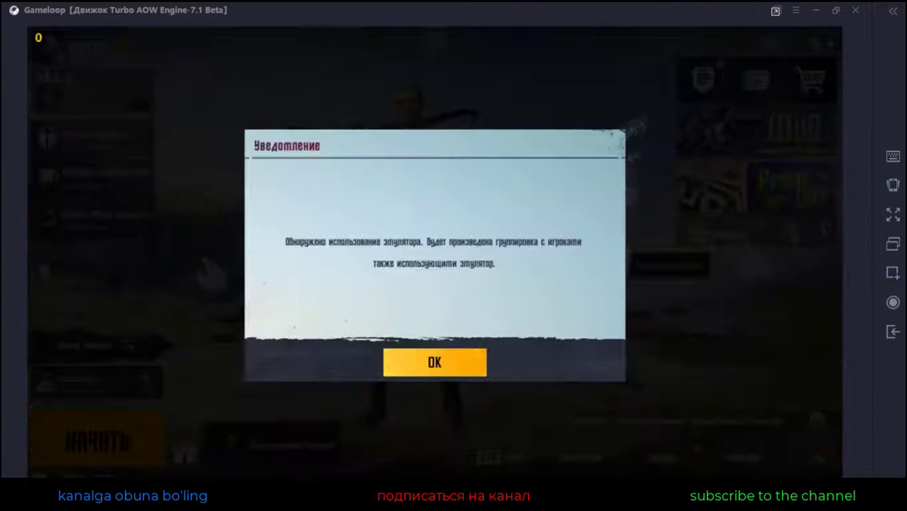
key(Escape)
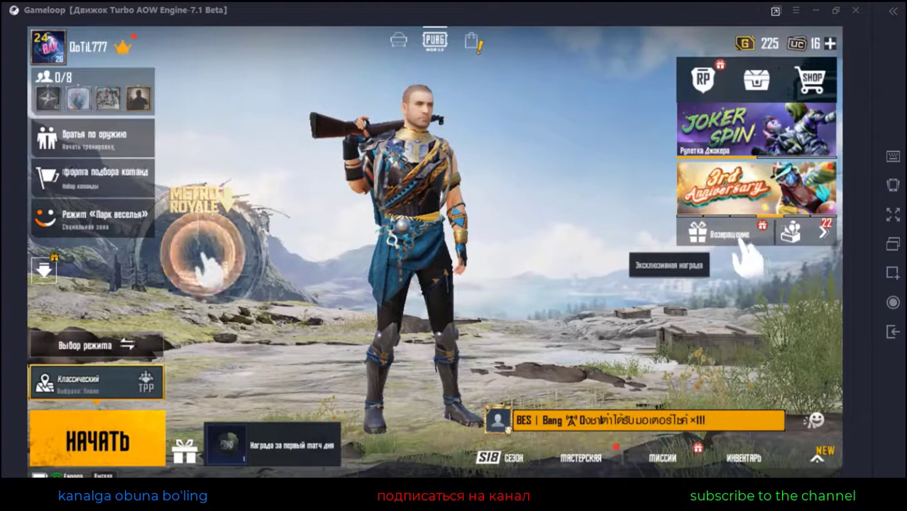
Open the game's settings (Настройки) and set the battle frame rate in the graphics section (Графика) to 90 к/с
click(795, 10)
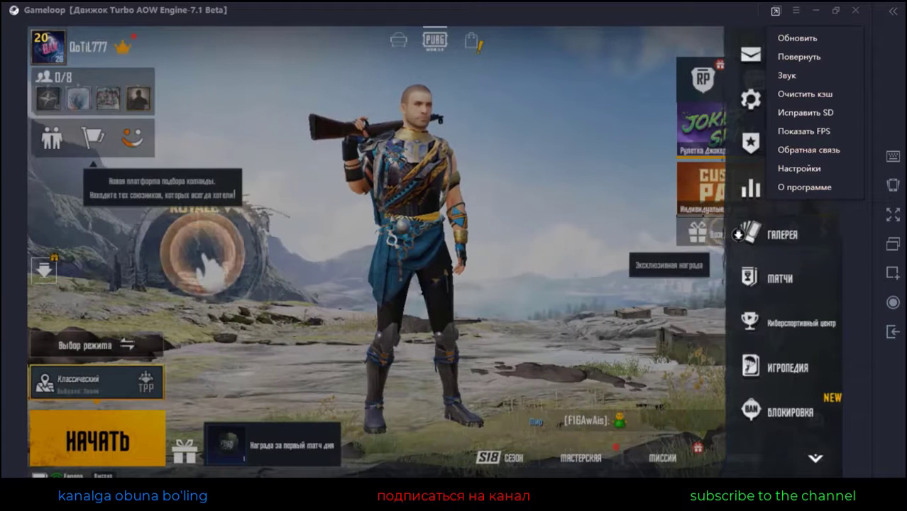
scroll(785, 256, down, 1)
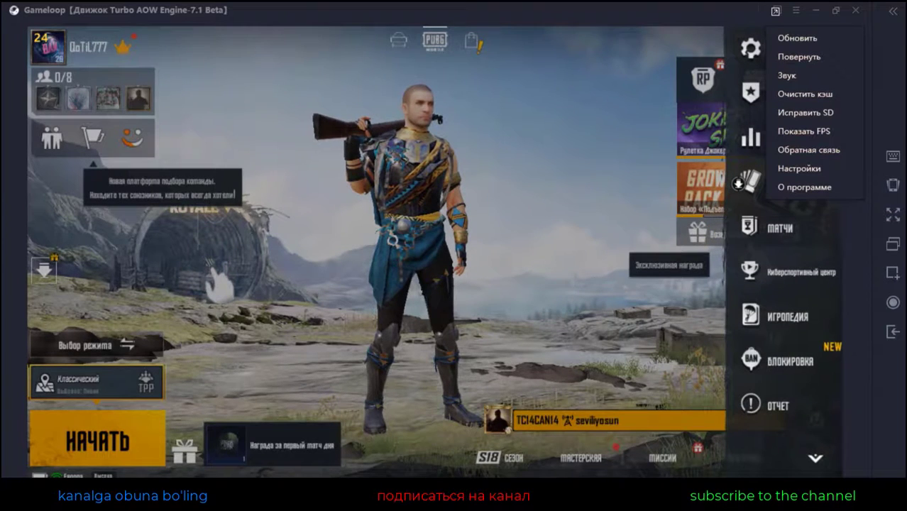
click(750, 48)
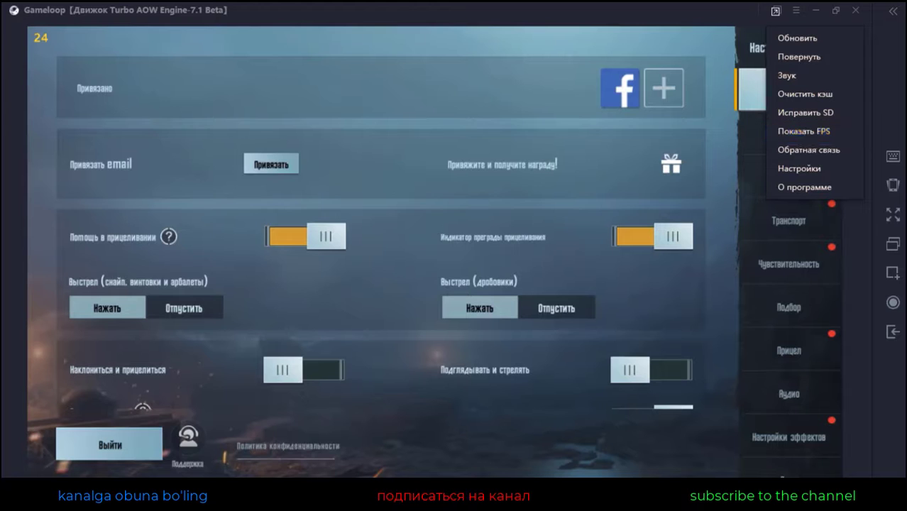
click(790, 306)
click(796, 10)
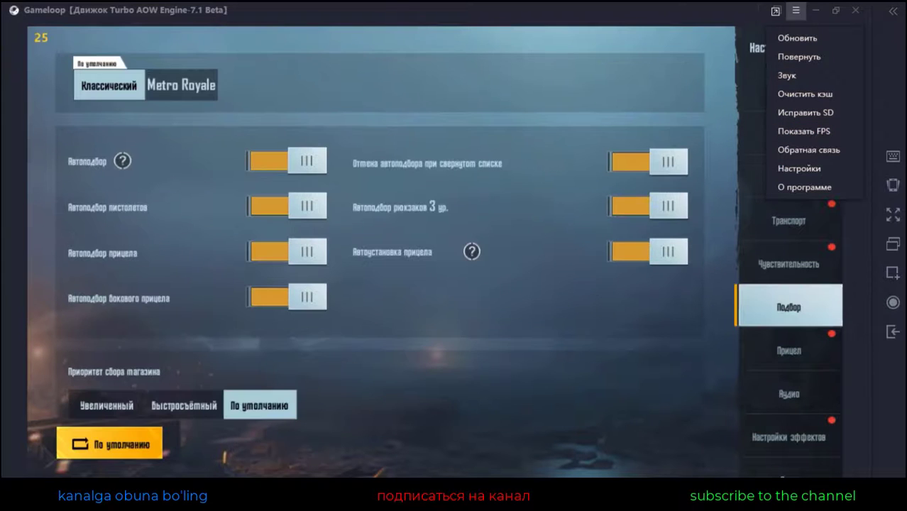
click(796, 10)
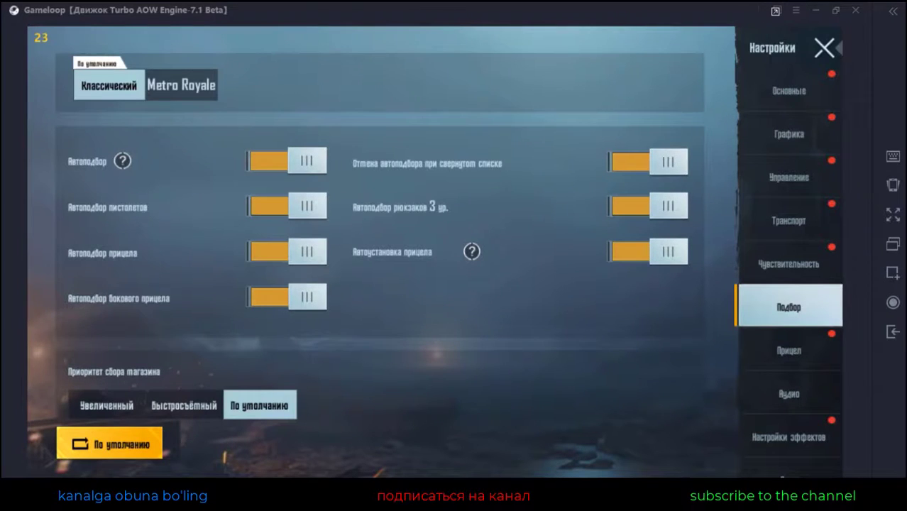
click(790, 134)
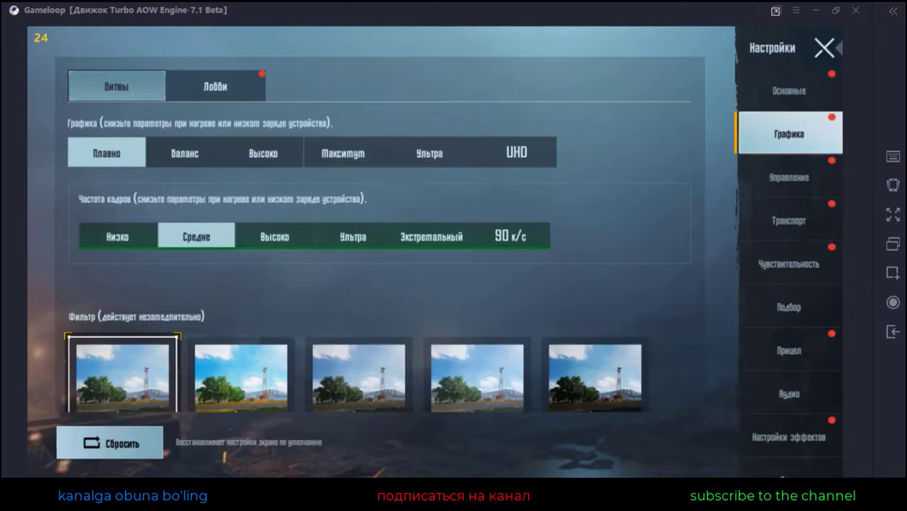
click(511, 236)
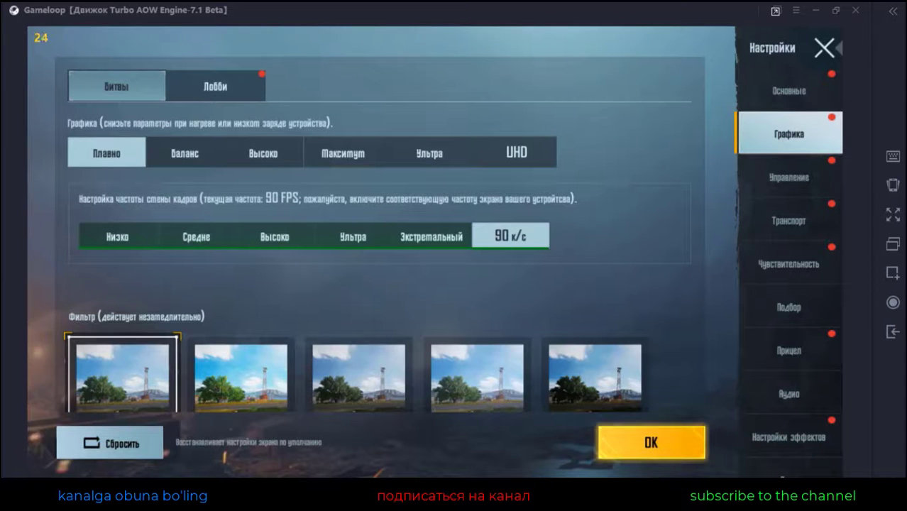
Try a margin of 14 for non-standard screens (Нестандартные экраны), and return it to 0
scroll(380, 254, down, 10)
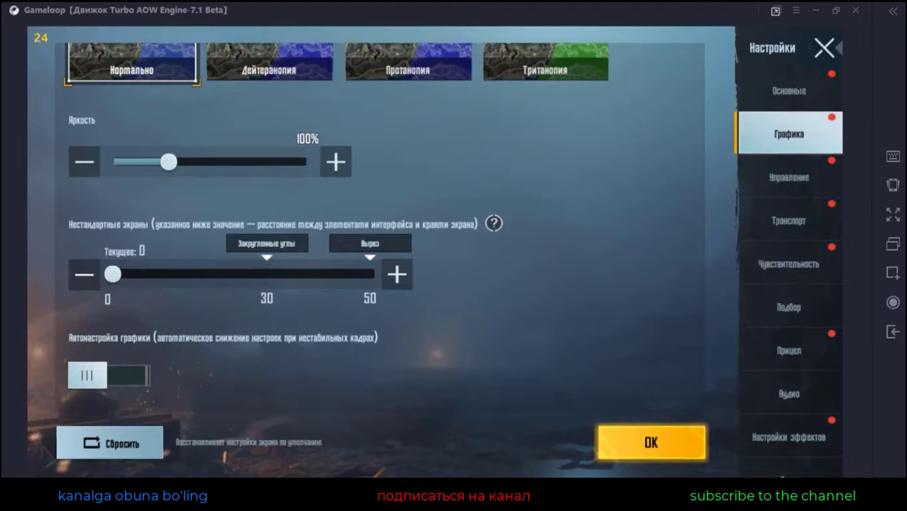
drag(113, 274, 185, 274)
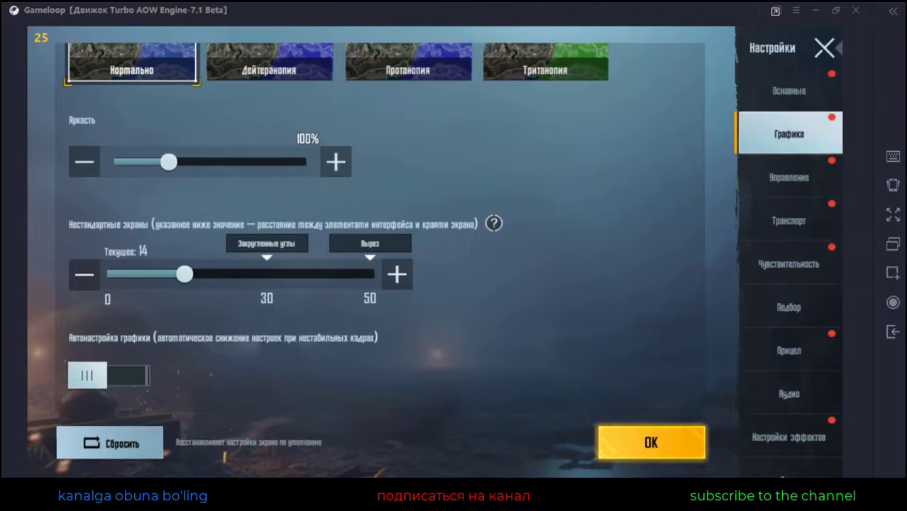
drag(184, 274, 113, 274)
Apply the changed graphics settings, and review the frame rate, filter, anti-aliasing and colour blindness options
scroll(376, 228, up, 10)
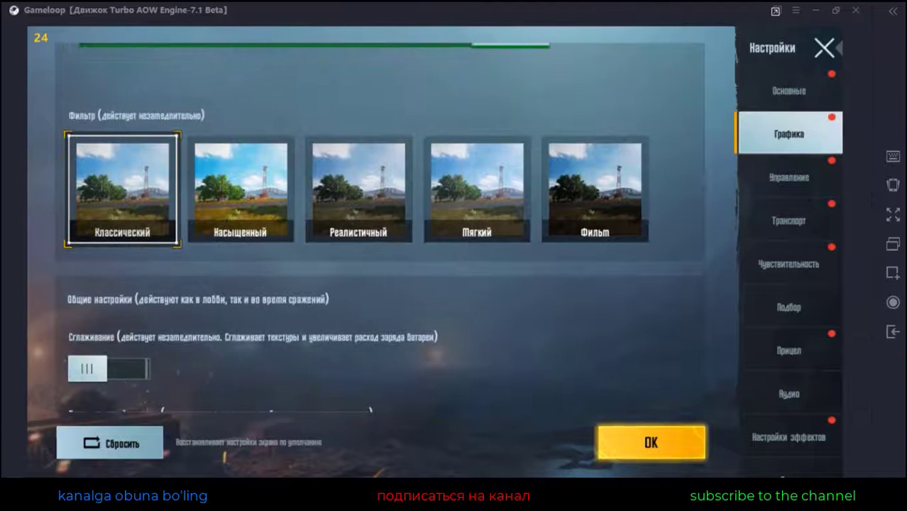
scroll(376, 228, up, 5)
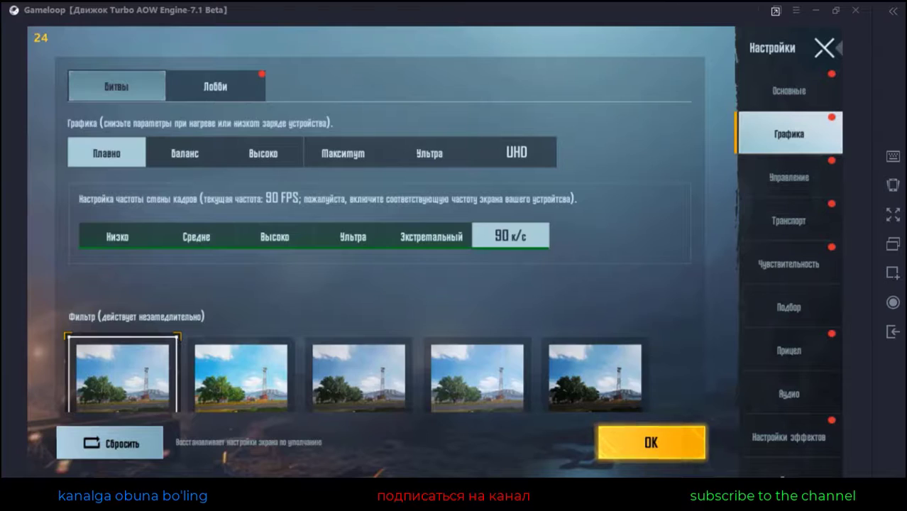
scroll(376, 269, down, 2)
scroll(376, 270, down, 4)
scroll(376, 270, up, 2)
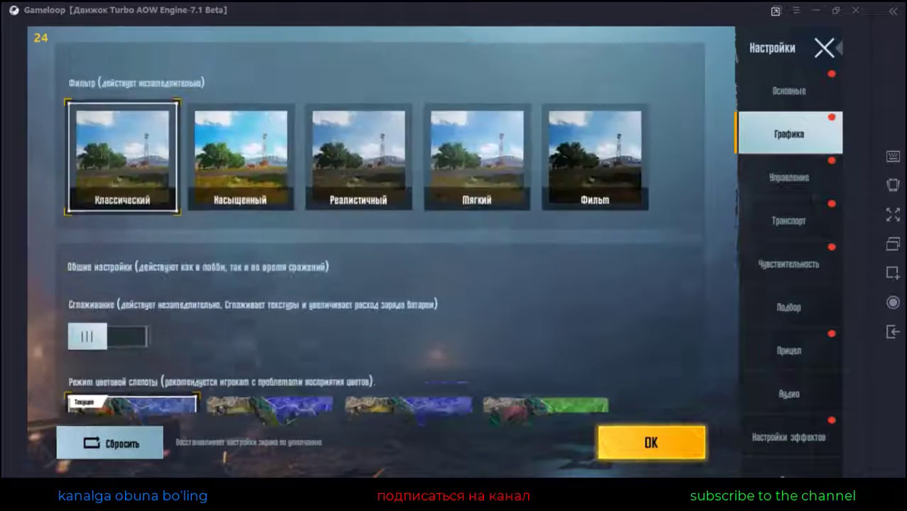
click(651, 442)
click(435, 362)
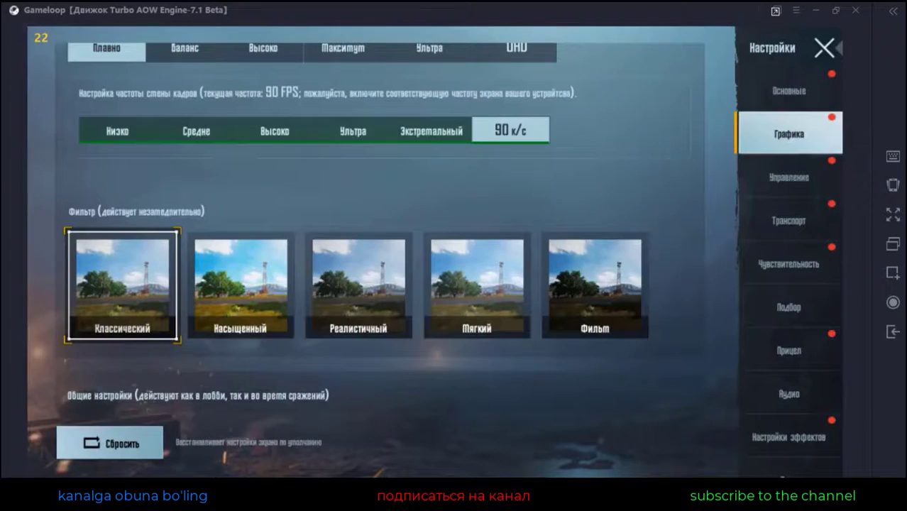
scroll(376, 270, up, 2)
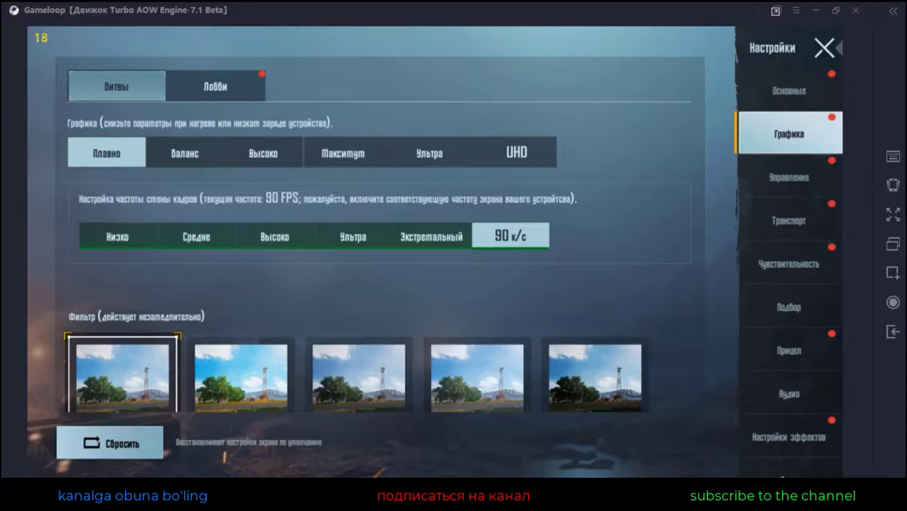
scroll(377, 270, down, 7)
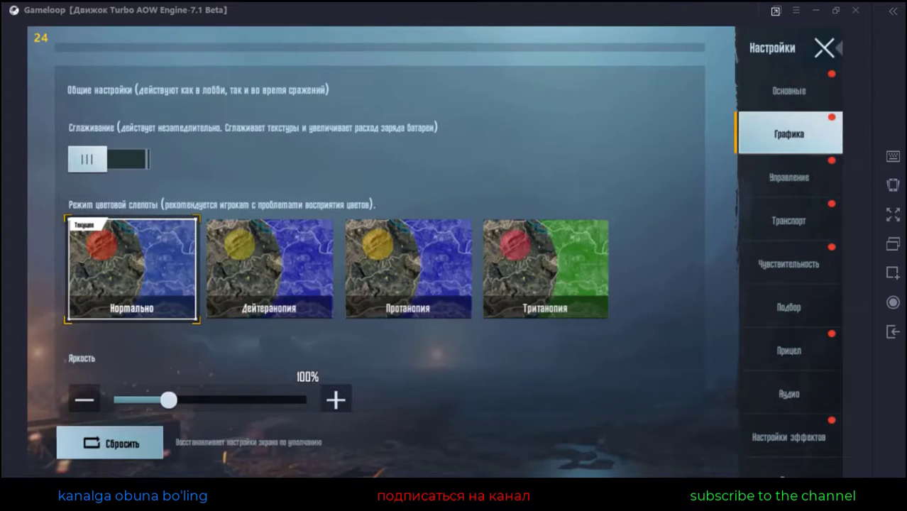